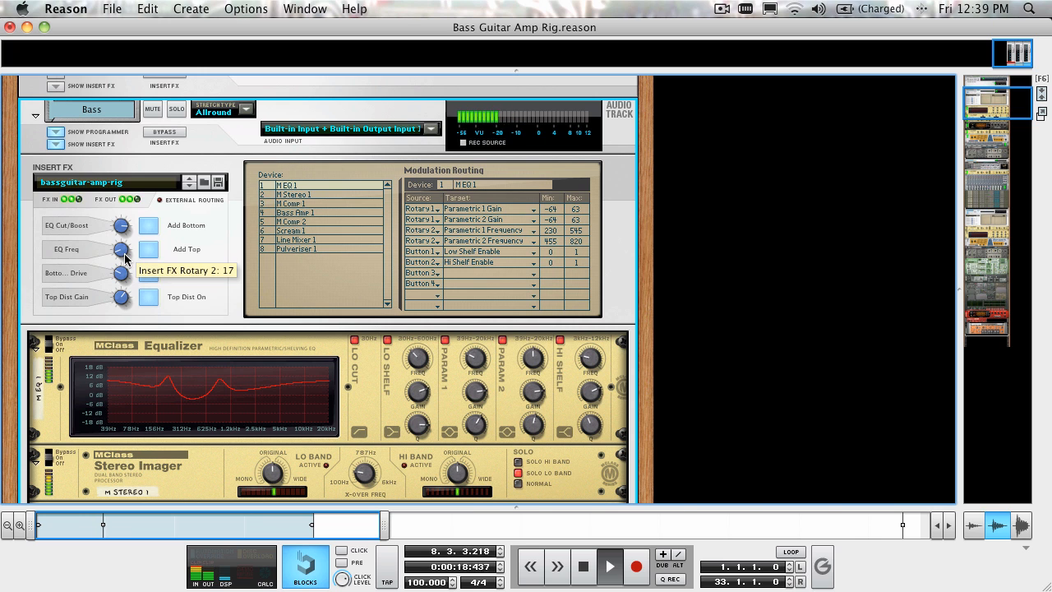
Disable record arming on the Gtr track in the sequencer and return to the rack
{"action": "key", "text": "F7"}
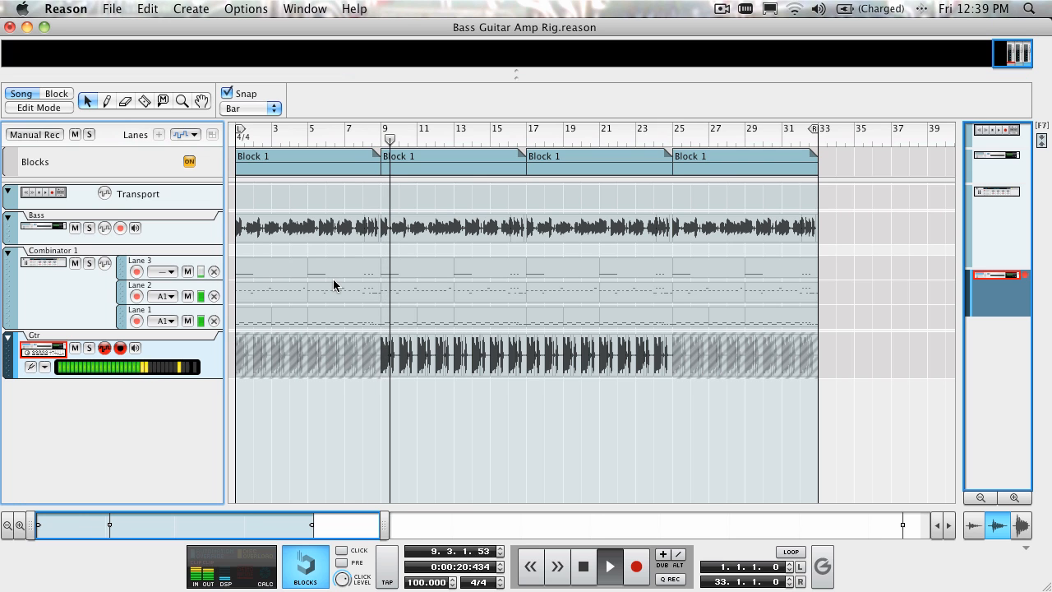
{"action": "left_click", "coordinate": [121, 348]}
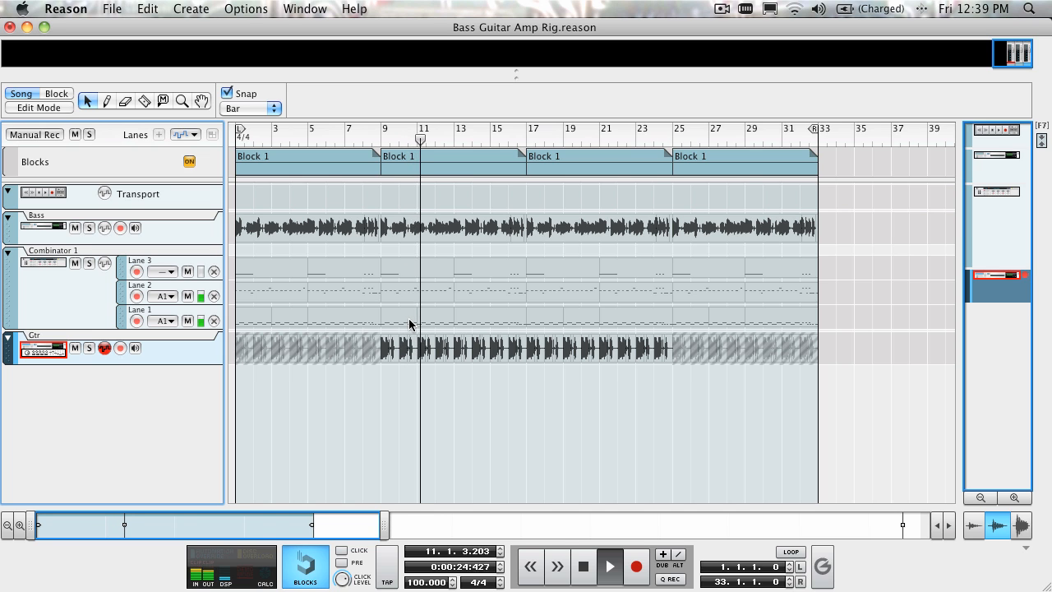
{"action": "key", "text": "F6"}
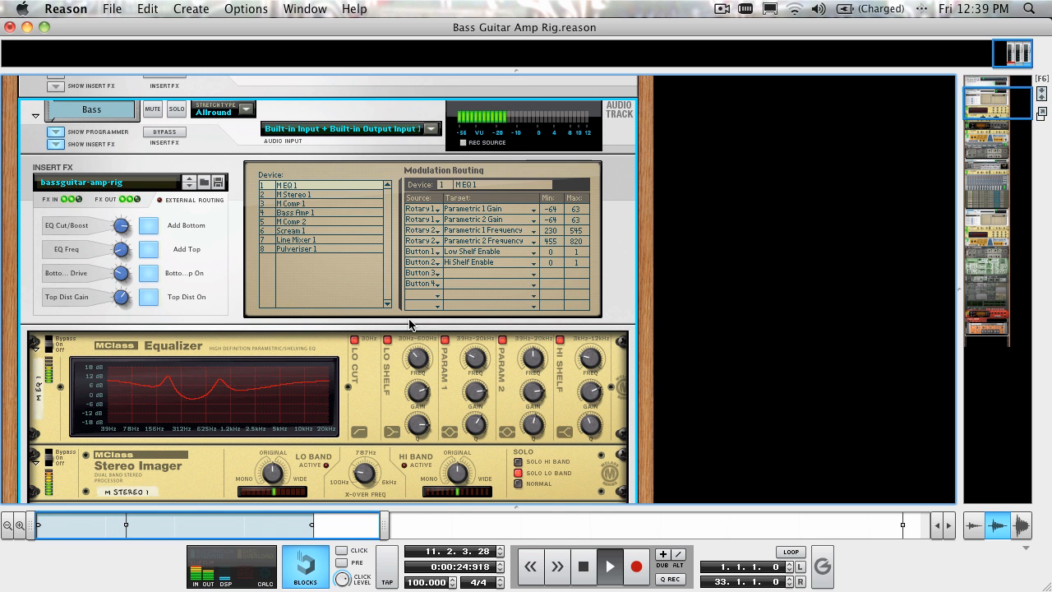
Hide the insert effect devices of the Bass and Gtr tracks and the devices inside the Alt drums Combinator
{"action": "left_click", "coordinate": [62, 148]}
{"action": "scroll", "coordinate": [165, 206], "scroll_direction": "down", "scroll_amount": 5}
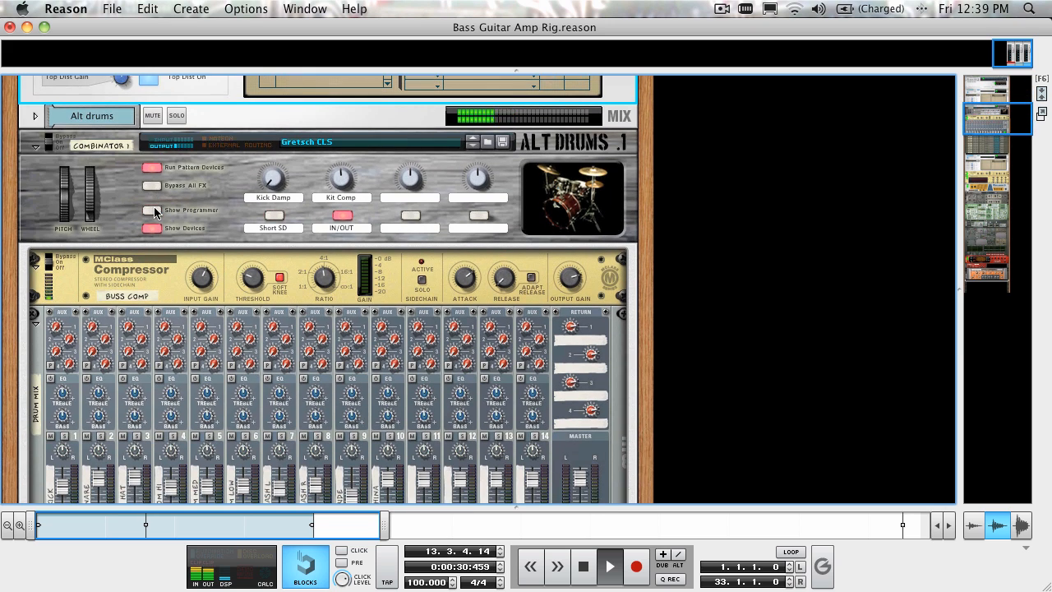
{"action": "left_click", "coordinate": [152, 228]}
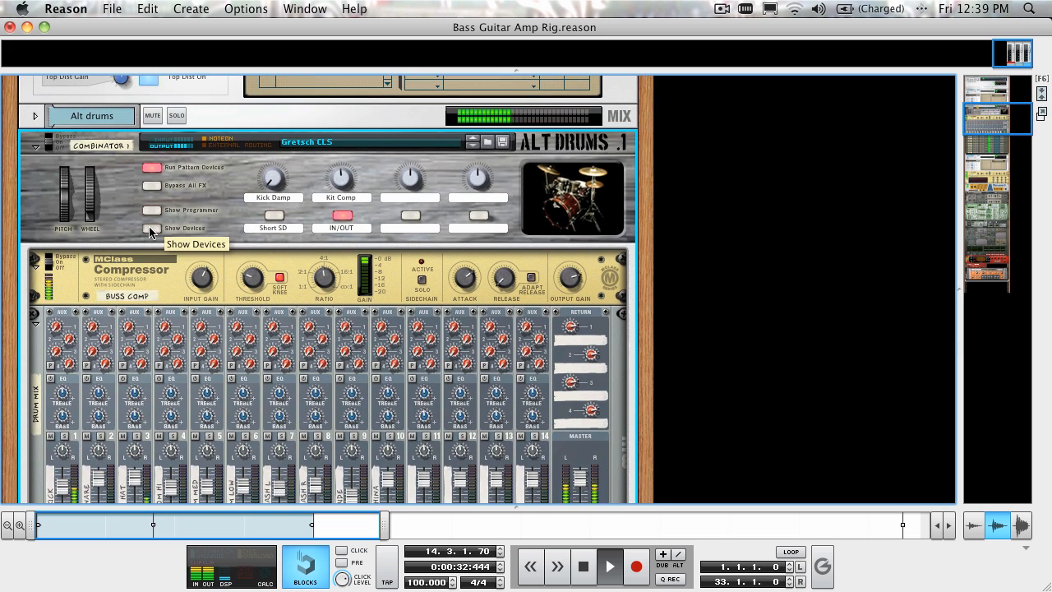
{"action": "scroll", "coordinate": [151, 230], "scroll_direction": "down", "scroll_amount": 4}
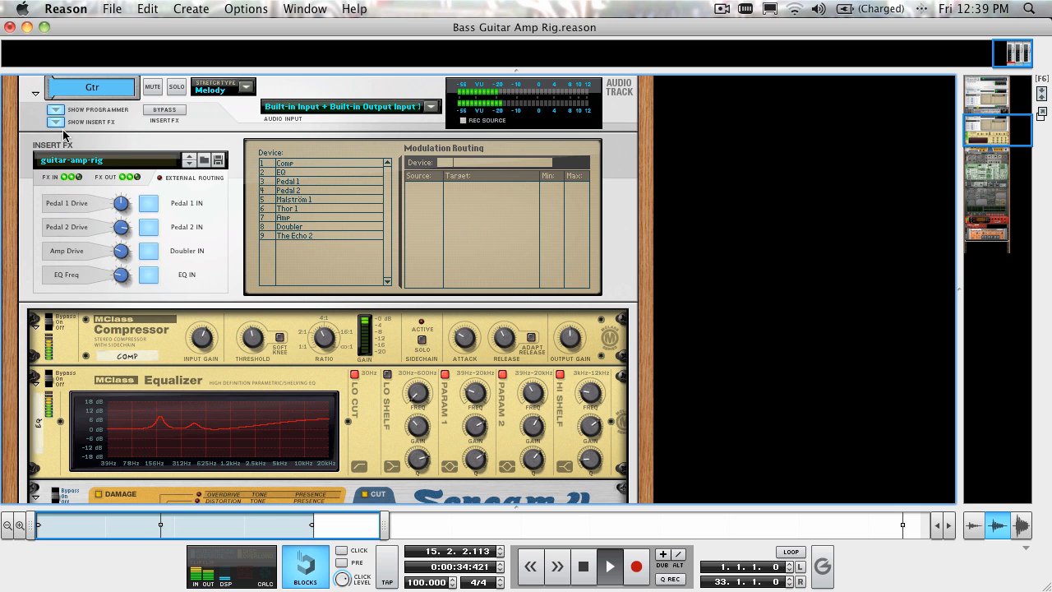
{"action": "left_click", "coordinate": [58, 124]}
{"action": "scroll", "coordinate": [190, 231], "scroll_direction": "up", "scroll_amount": 5}
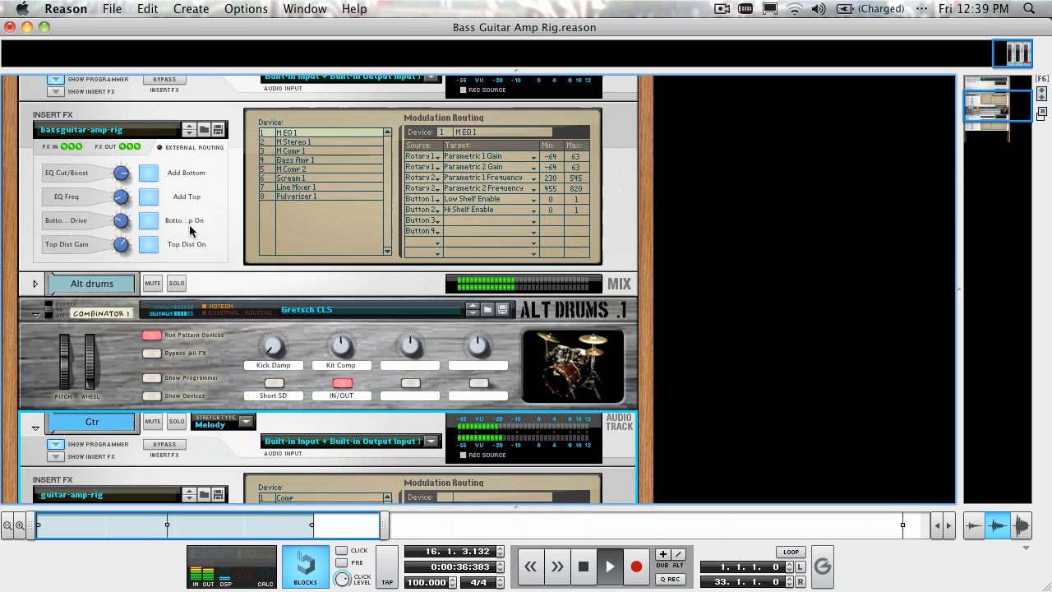
{"action": "scroll", "coordinate": [190, 231], "scroll_direction": "up", "scroll_amount": 2}
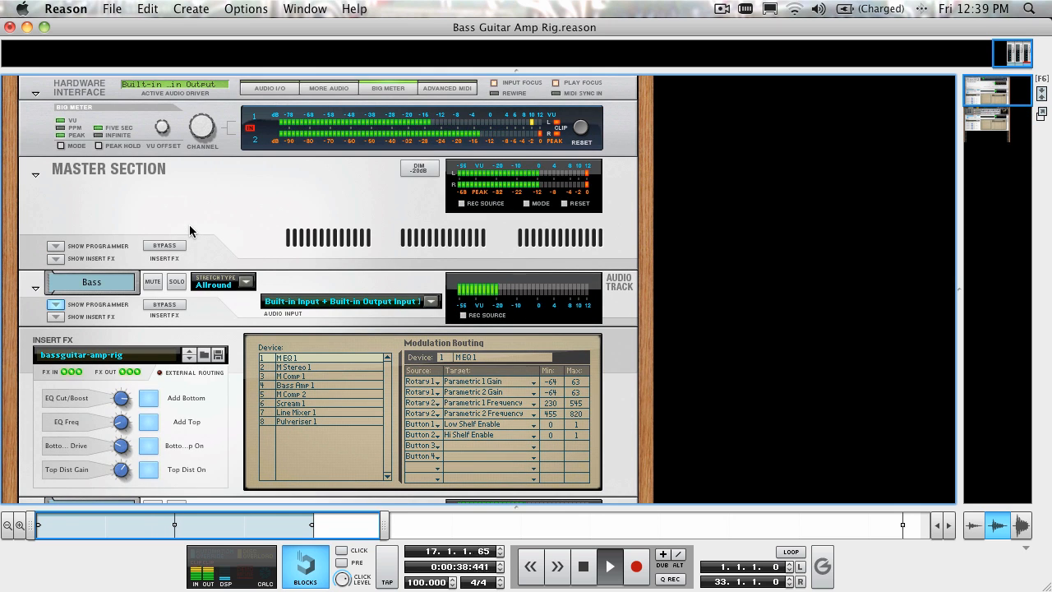
{"action": "key", "text": "F5"}
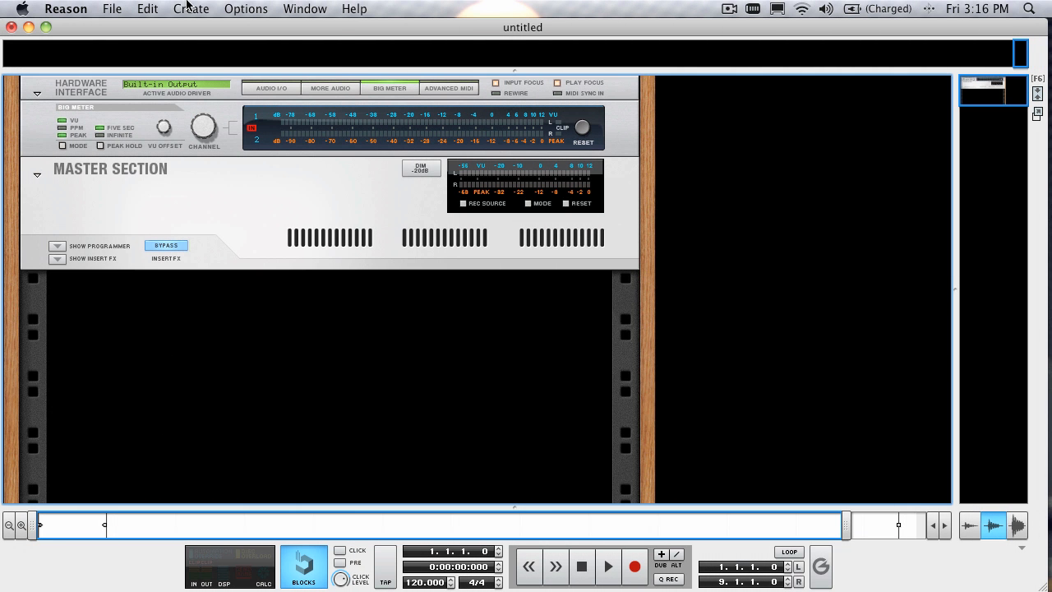
Create an audio track in the empty song, unfold it, and show its programmer and insert FX area
{"action": "left_click", "coordinate": [191, 9]}
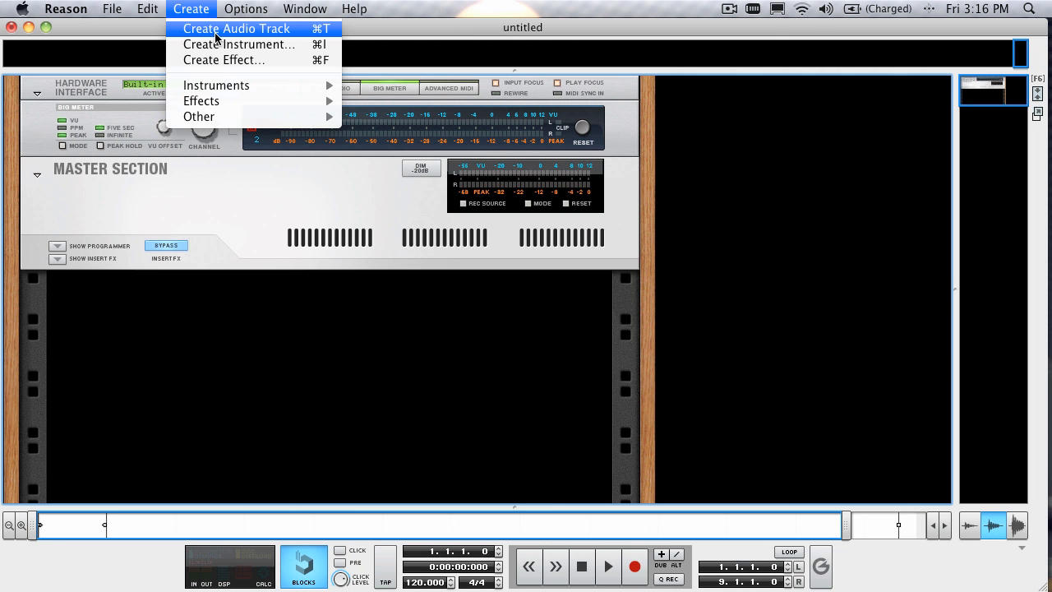
{"action": "left_click", "coordinate": [215, 30]}
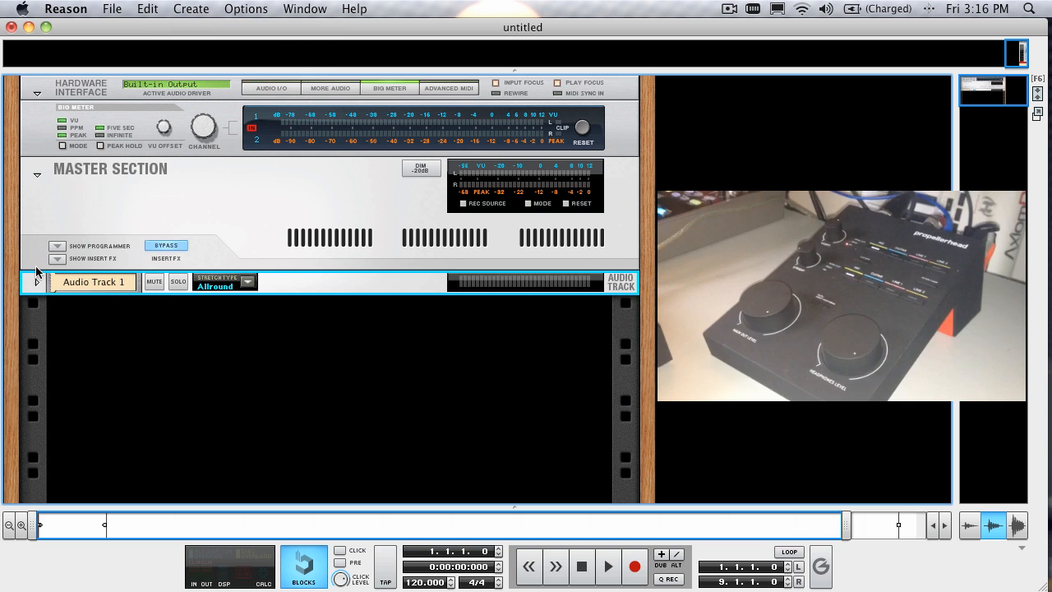
{"action": "left_click", "coordinate": [37, 284]}
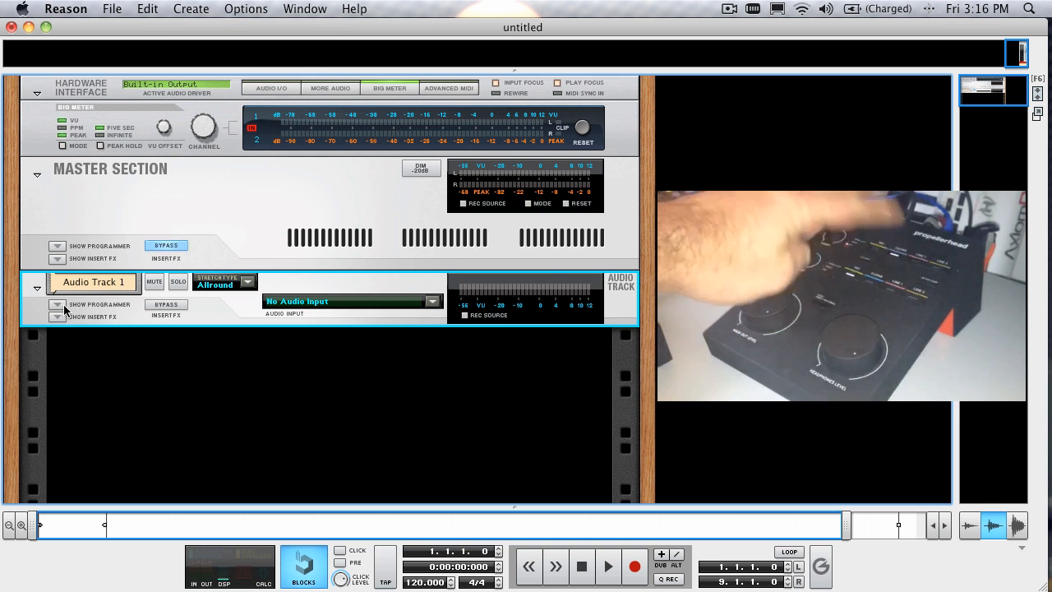
{"action": "left_click", "coordinate": [56, 304]}
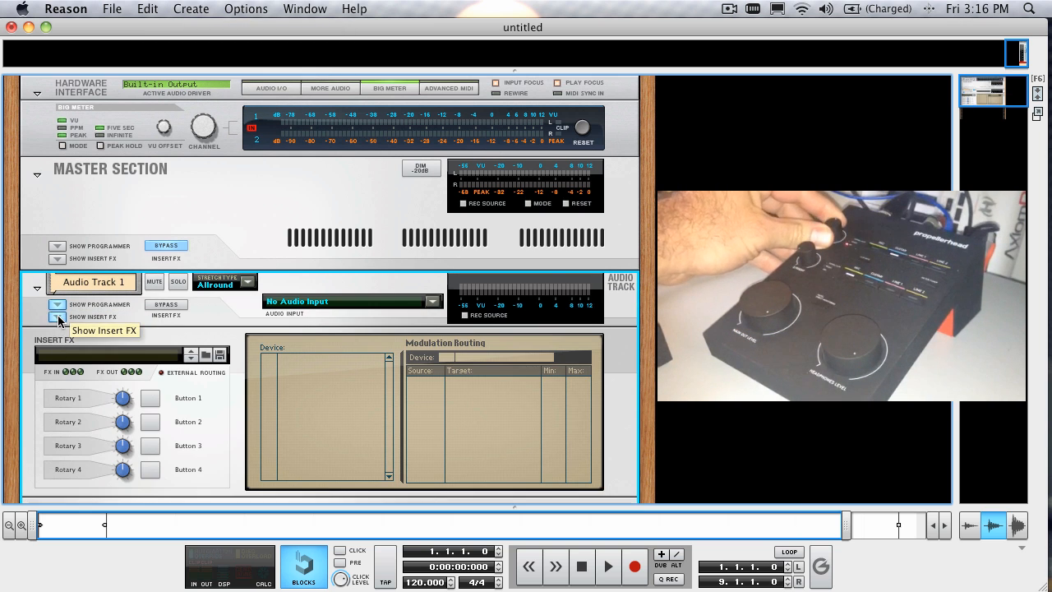
{"action": "left_click", "coordinate": [57, 316]}
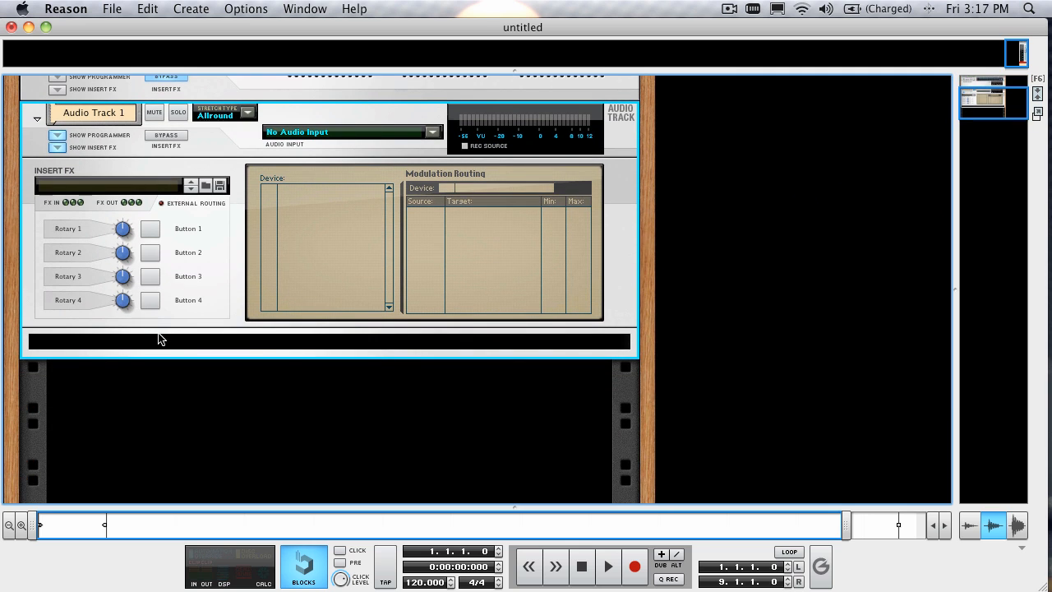
Add an MClass Equalizer, a Stereo Imager, two MClass Compressors and a Line Mixer 6:2 to the audio track's insert FX
{"action": "left_click", "coordinate": [164, 341]}
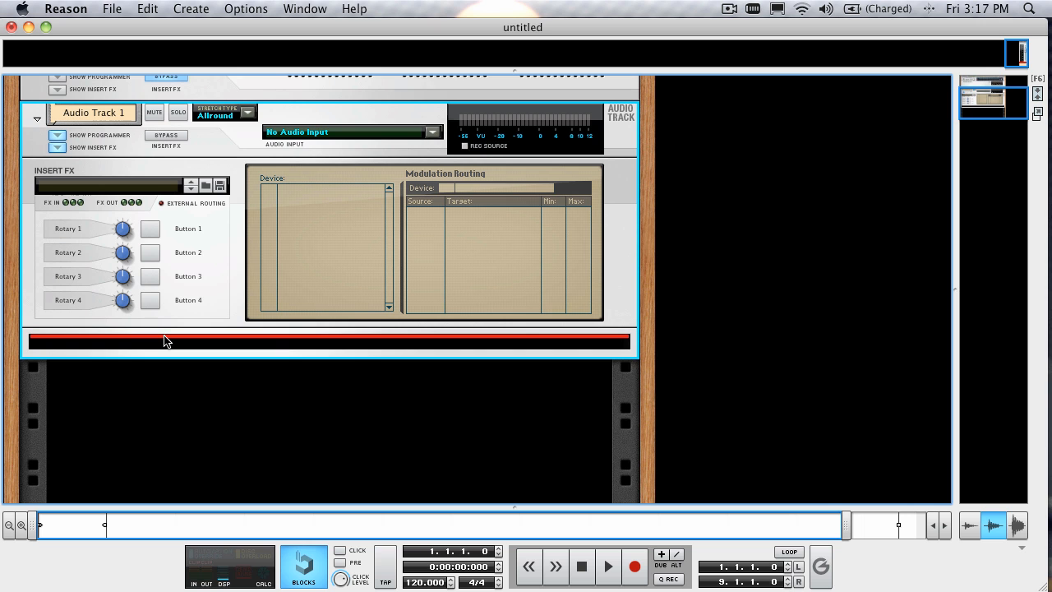
{"action": "key", "text": "F8"}
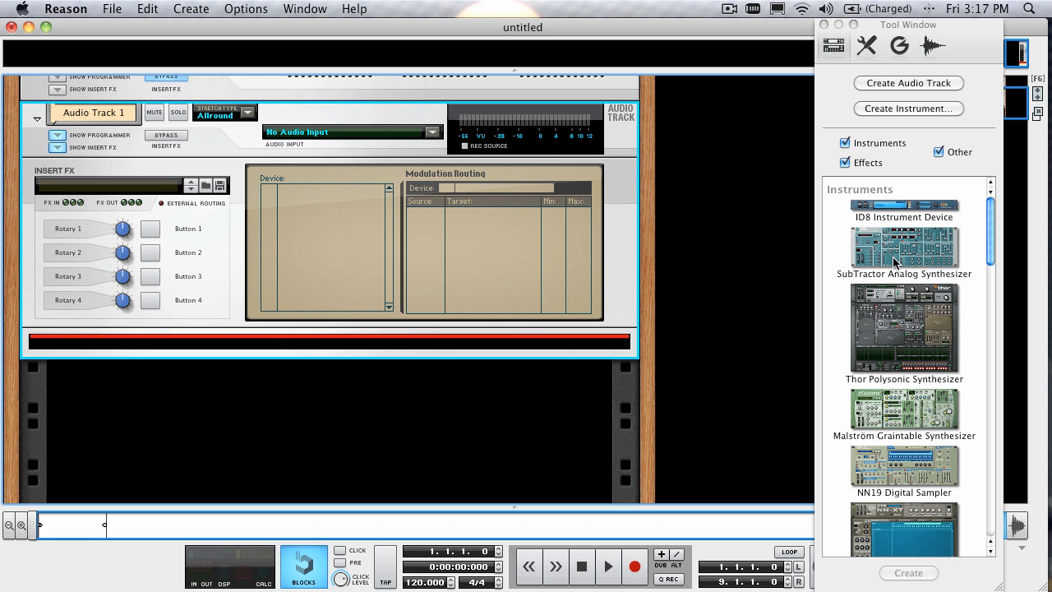
{"action": "scroll", "coordinate": [892, 257], "scroll_direction": "down", "scroll_amount": 10}
{"action": "double_click", "coordinate": [893, 201]}
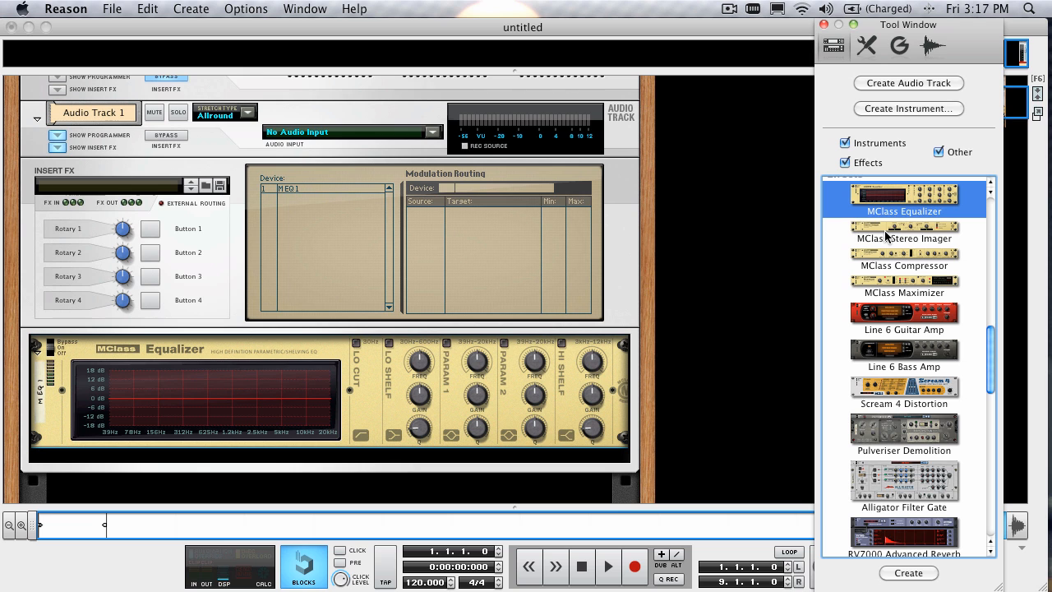
{"action": "double_click", "coordinate": [887, 236]}
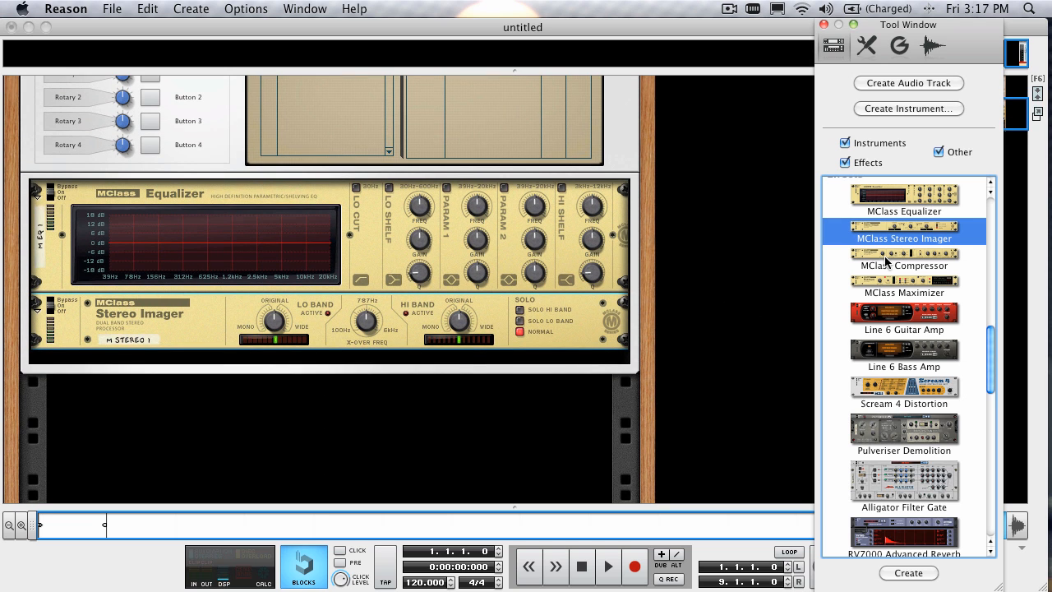
{"action": "double_click", "coordinate": [888, 262]}
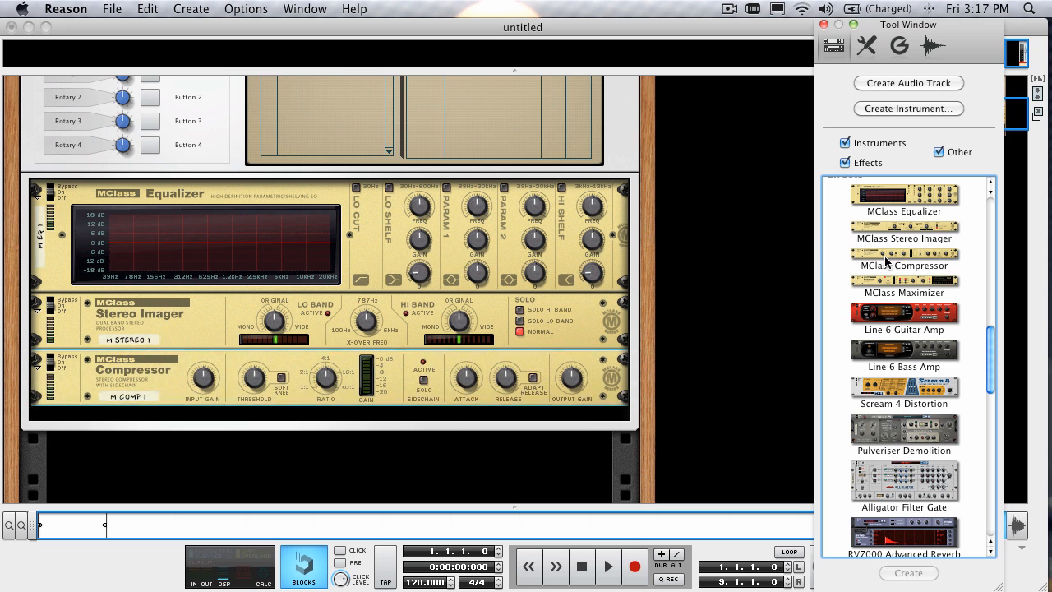
{"action": "double_click", "coordinate": [887, 262]}
{"action": "scroll", "coordinate": [896, 356], "scroll_direction": "down", "scroll_amount": 5}
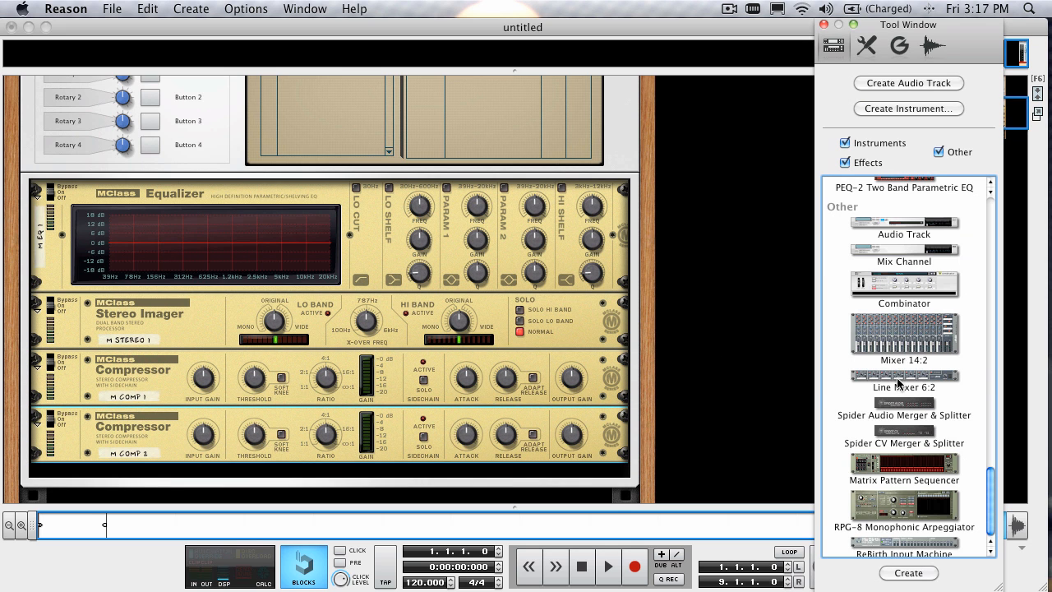
{"action": "double_click", "coordinate": [890, 379]}
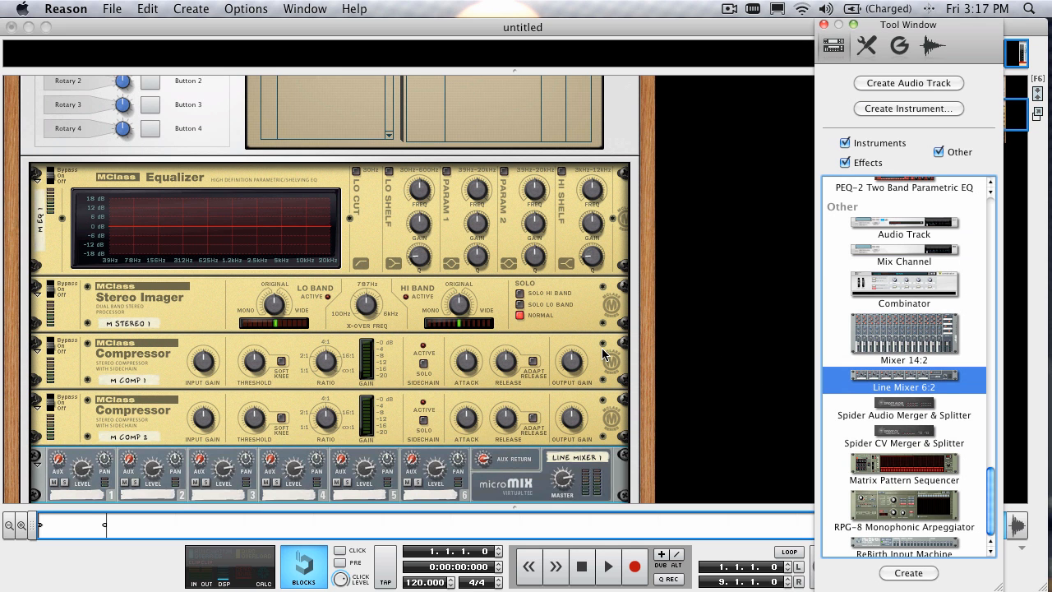
On the rack's rear, cable the Stereo Imager's left audio output to the first compressor's left input and its left separate output to the second's
{"action": "key", "text": "Tab"}
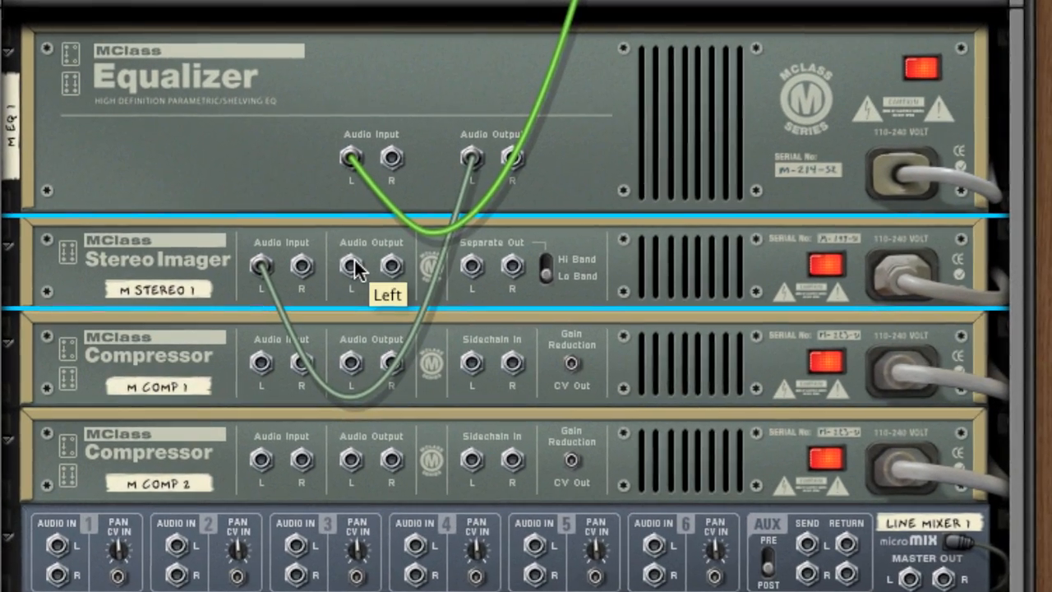
{"action": "left_click_drag", "start_coordinate": [336, 277], "coordinate": [258, 367]}
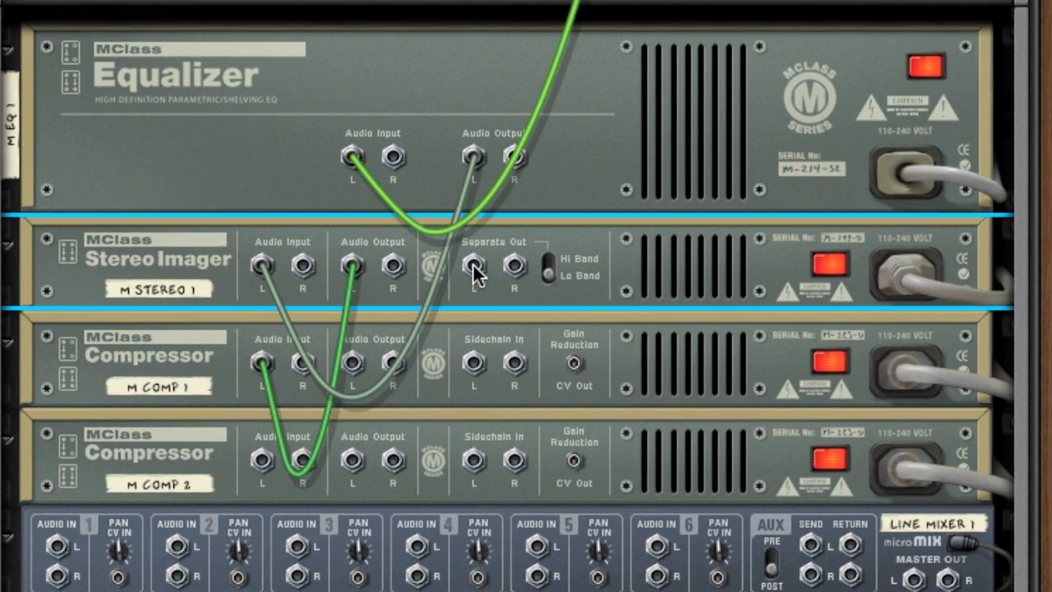
{"action": "left_click_drag", "start_coordinate": [474, 268], "coordinate": [259, 465]}
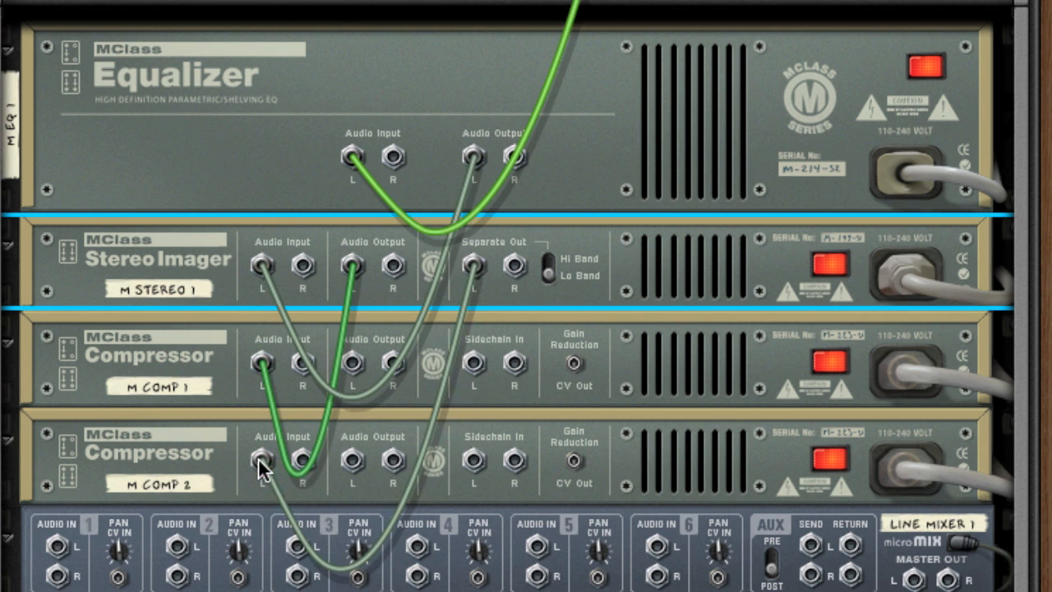
Cable the two compressors' left outputs into line mixer channels 1 and 2, and the mixer's left master output to the track's insert FX return
{"action": "left_click", "coordinate": [356, 368]}
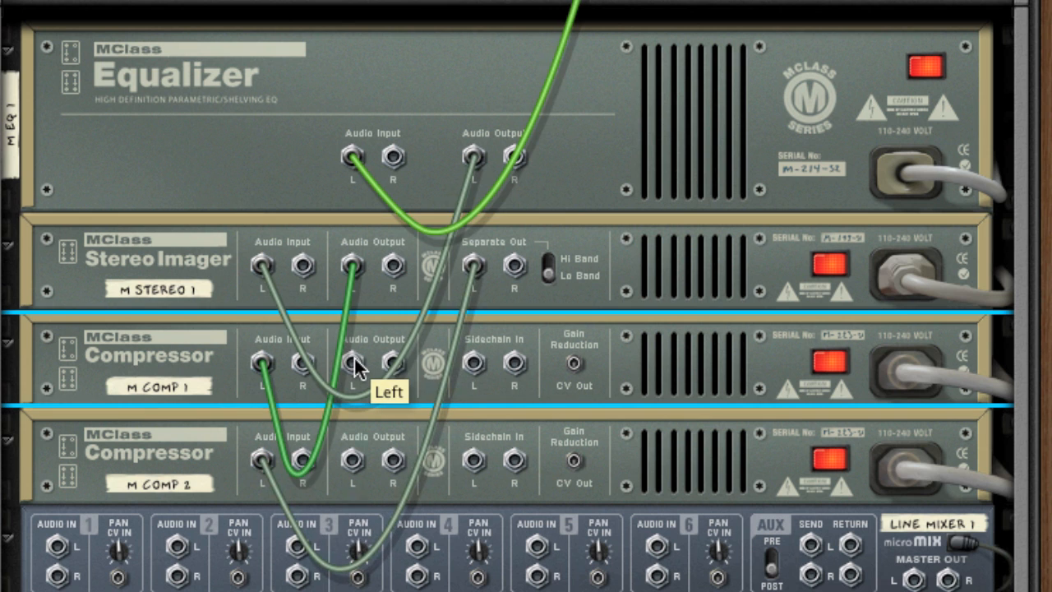
{"action": "left_click_drag", "start_coordinate": [356, 367], "coordinate": [57, 489]}
{"action": "left_click_drag", "start_coordinate": [344, 401], "coordinate": [177, 490]}
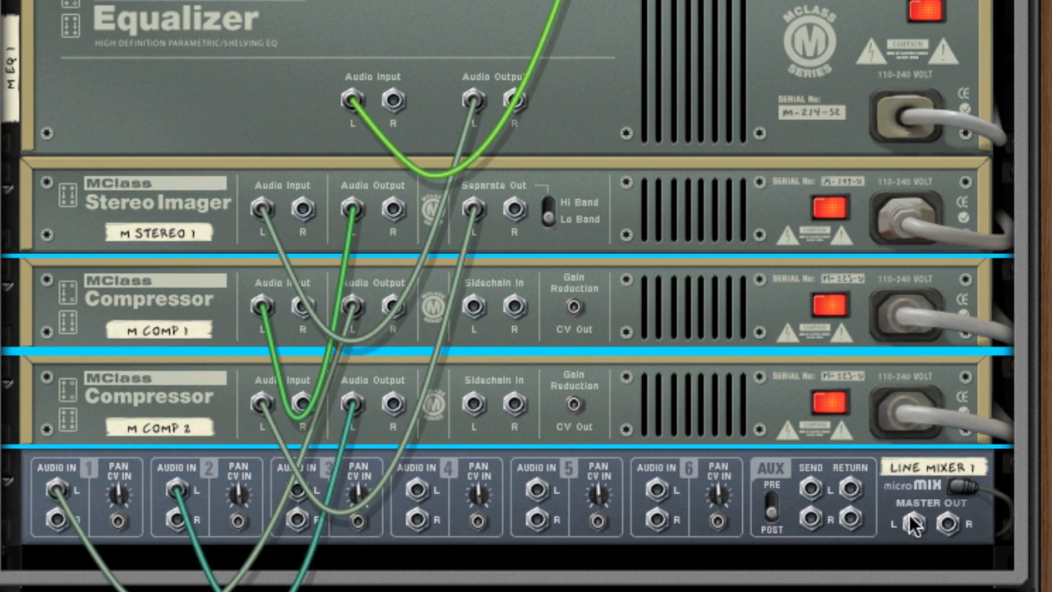
{"action": "left_click_drag", "start_coordinate": [914, 529], "coordinate": [781, 82]}
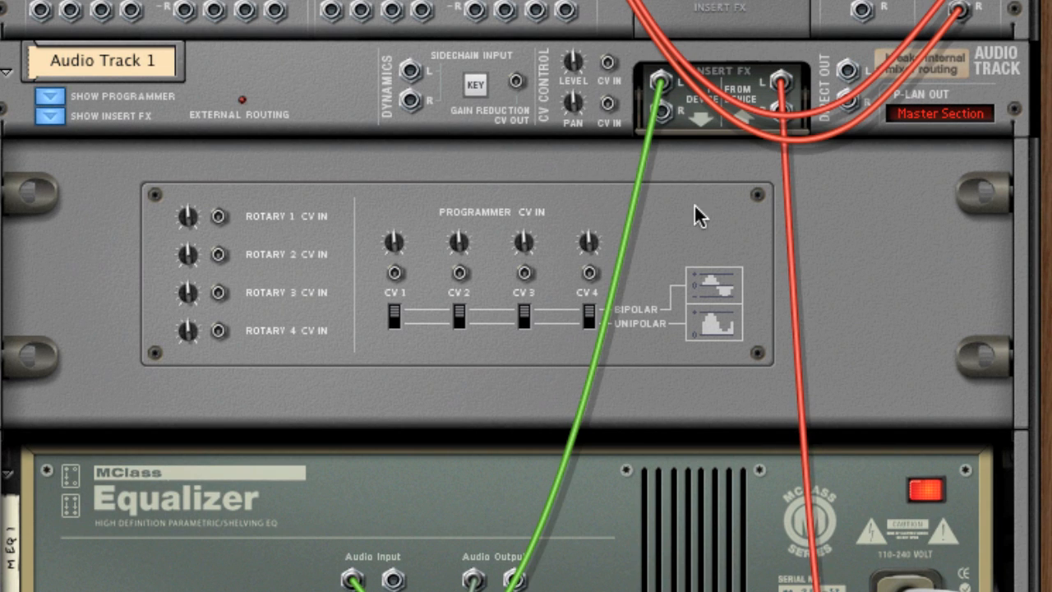
{"action": "scroll", "coordinate": [704, 197], "scroll_direction": "down", "scroll_amount": 8}
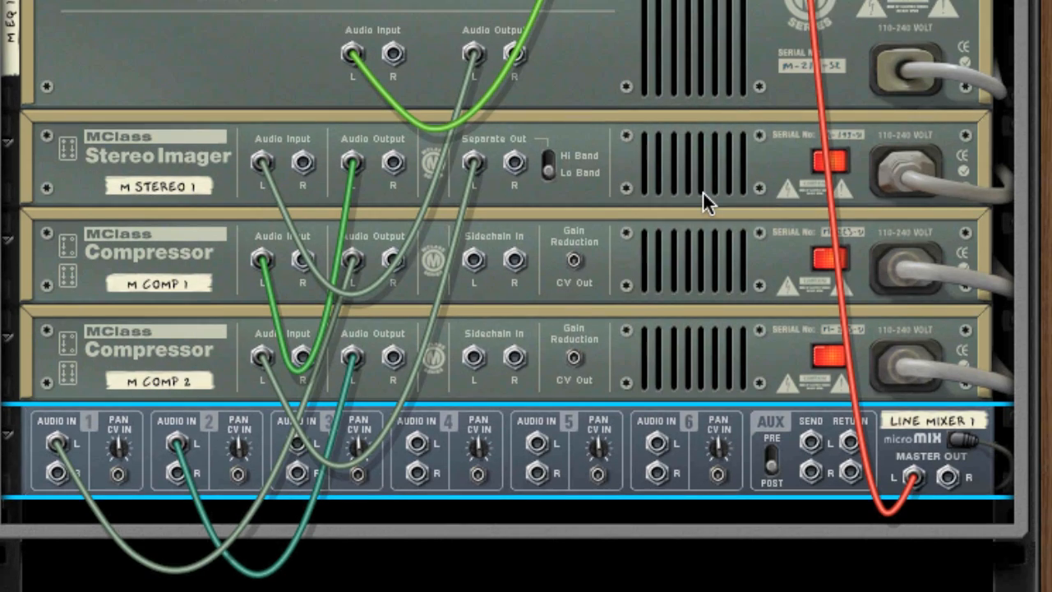
On the rack's front, set the Stereo Imager's X-over frequency to 263 Hz and its solo mode to Lo Band
{"action": "key", "text": "Tab"}
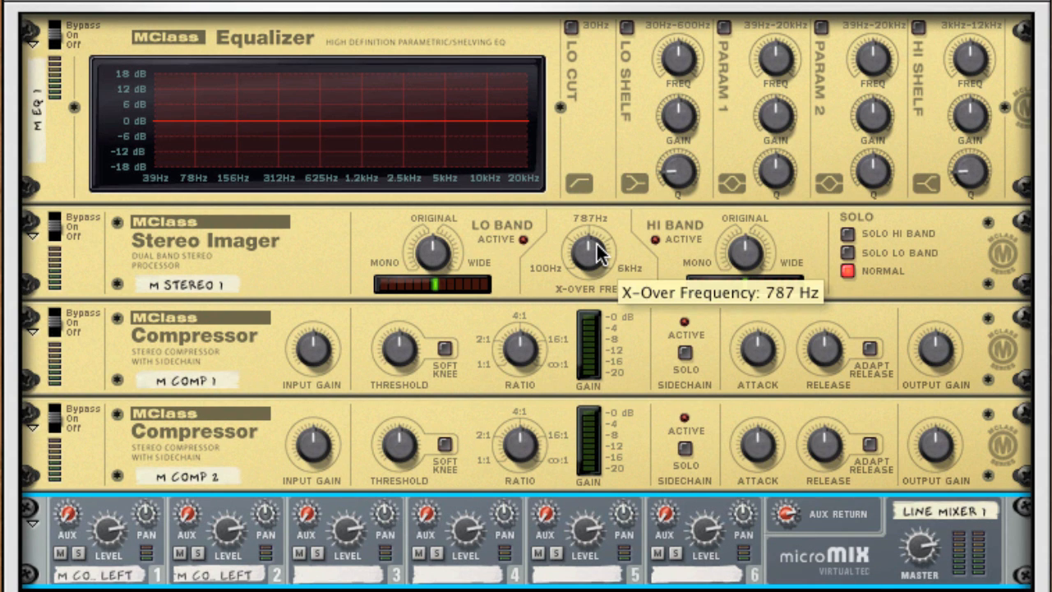
{"action": "left_click", "coordinate": [599, 257]}
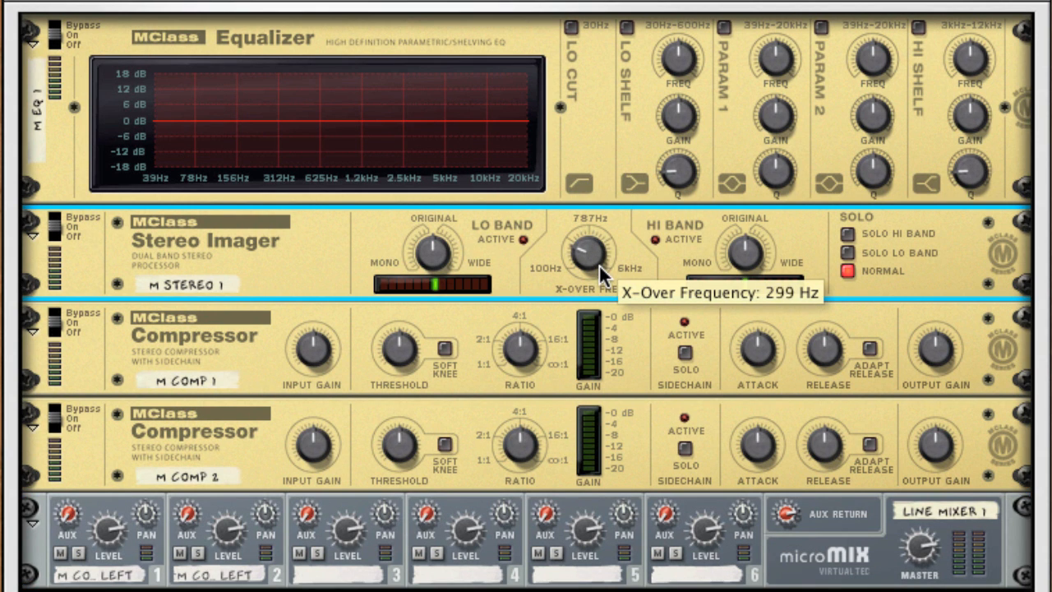
{"action": "left_click_drag", "start_coordinate": [599, 264], "coordinate": [601, 267]}
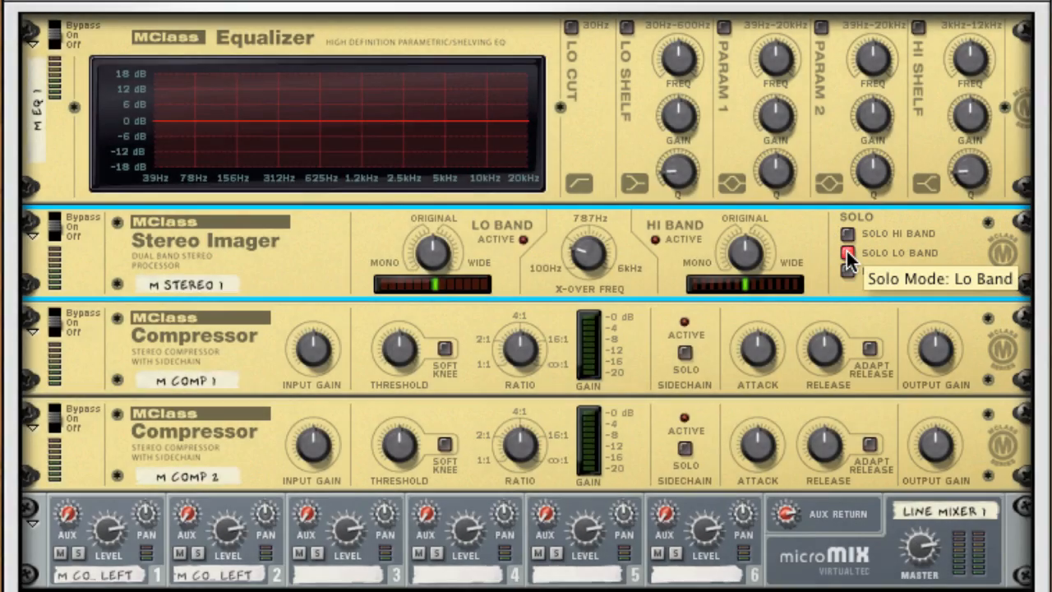
Set the Stereo Imager's Separate Out switch to Hi Band on the rear and return to the rack's front
{"action": "key", "text": "Tab"}
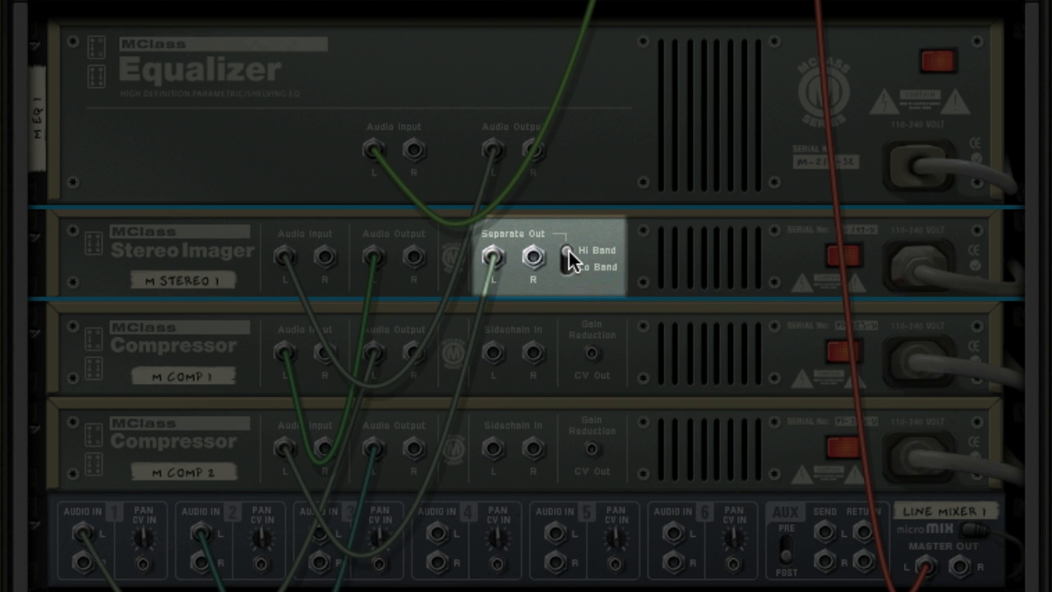
{"action": "key", "text": "Tab"}
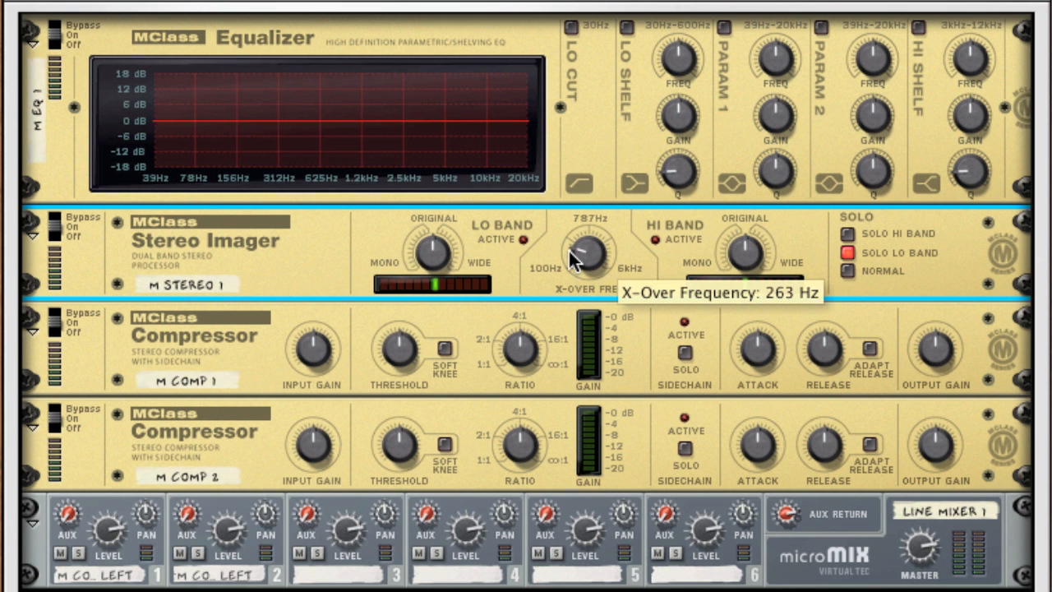
{"action": "scroll", "coordinate": [573, 260], "scroll_direction": "up", "scroll_amount": 2}
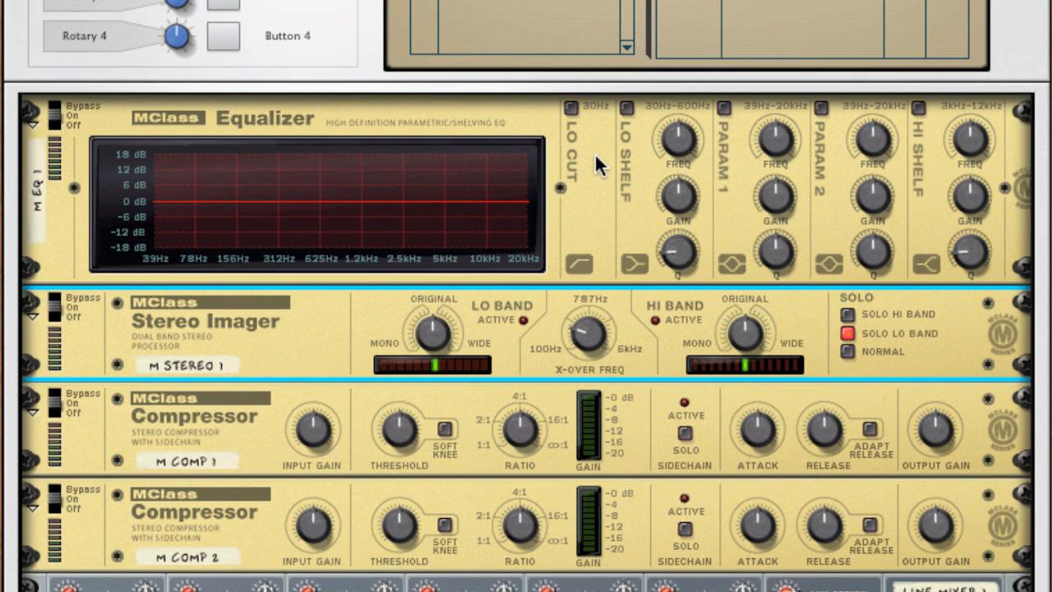
{"action": "scroll", "coordinate": [595, 157], "scroll_direction": "up", "scroll_amount": 2}
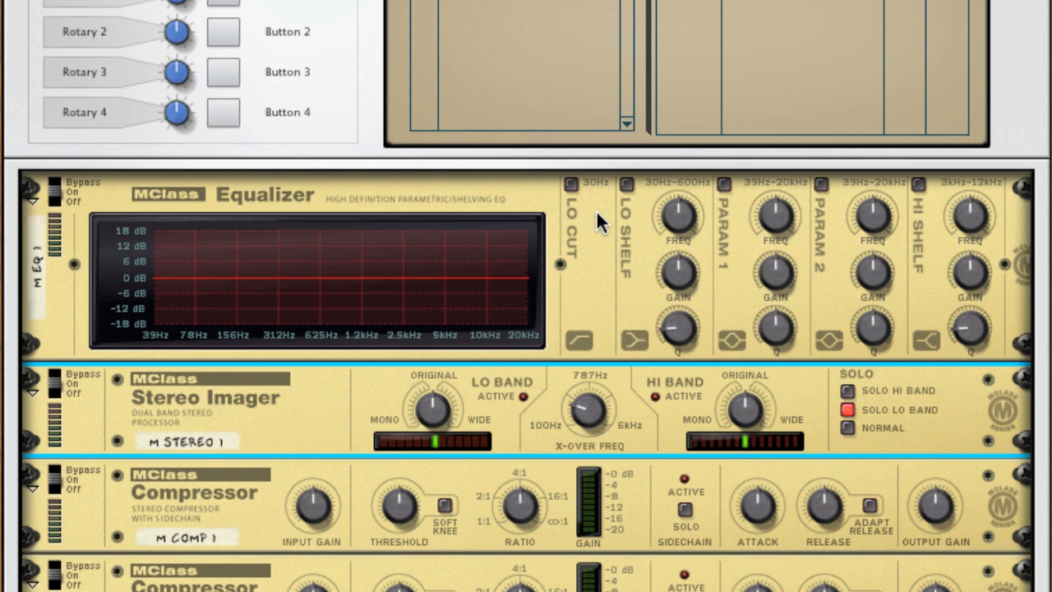
Enable the equalizer's Lo Cut, Lo Shelf and Hi Shelf, lowering both shelf frequencies and boosting both shelf gains
{"action": "left_click", "coordinate": [571, 184]}
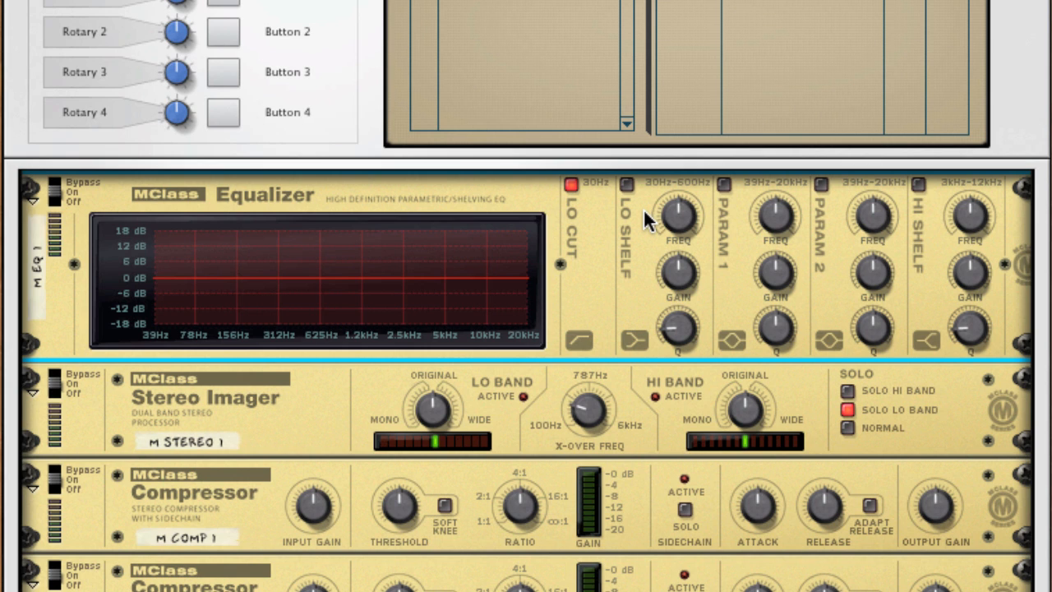
{"action": "left_click", "coordinate": [625, 187]}
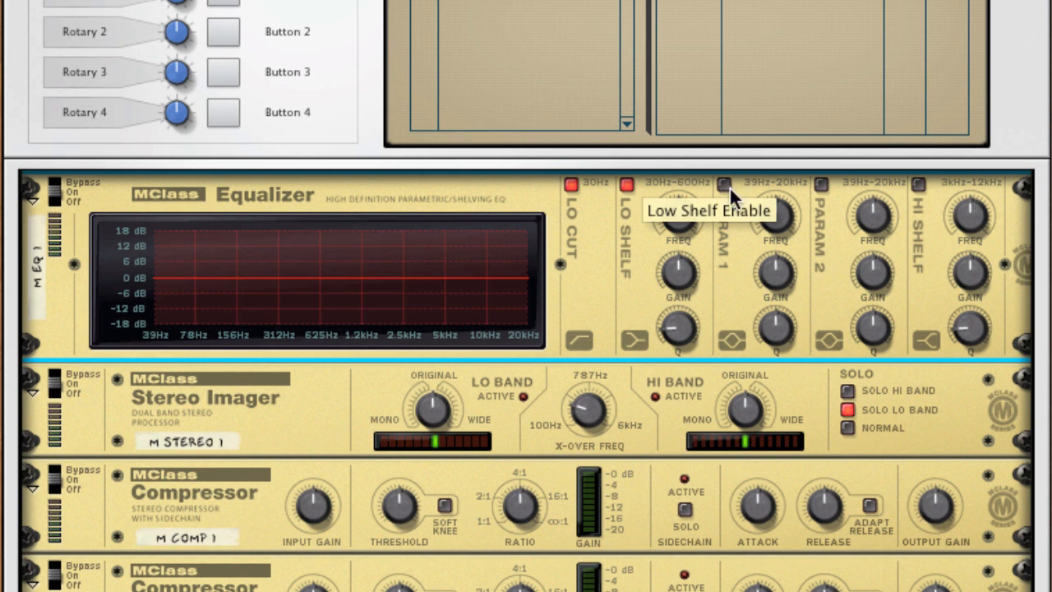
{"action": "left_click", "coordinate": [917, 182]}
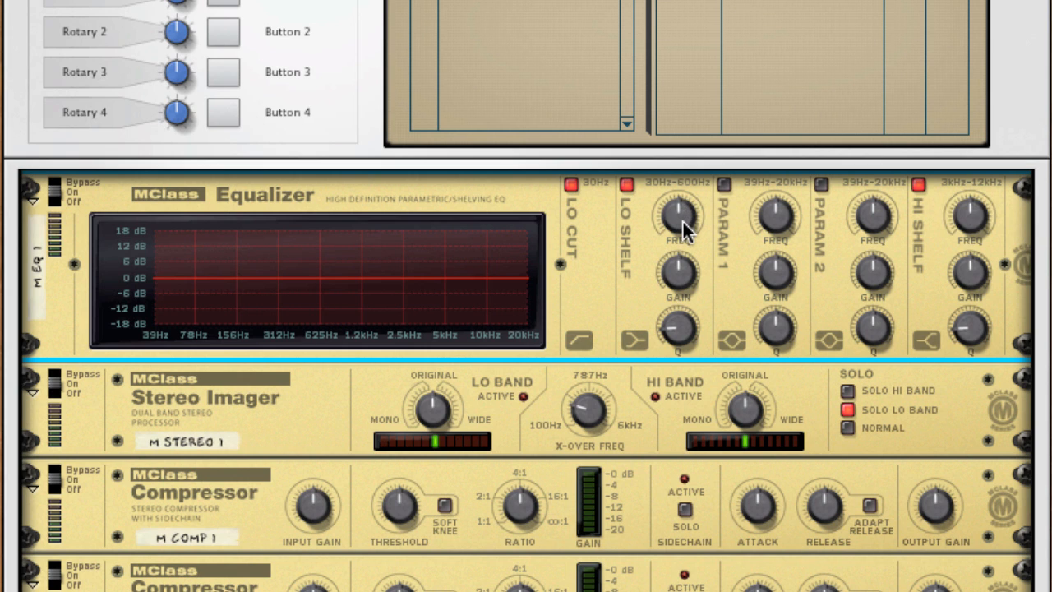
{"action": "mouse_move", "coordinate": [682, 219]}
{"action": "mouse_move", "coordinate": [682, 221]}
{"action": "left_mouse_down"}
{"action": "mouse_move", "coordinate": [685, 238]}
{"action": "mouse_move", "coordinate": [688, 230]}
{"action": "left_mouse_up"}
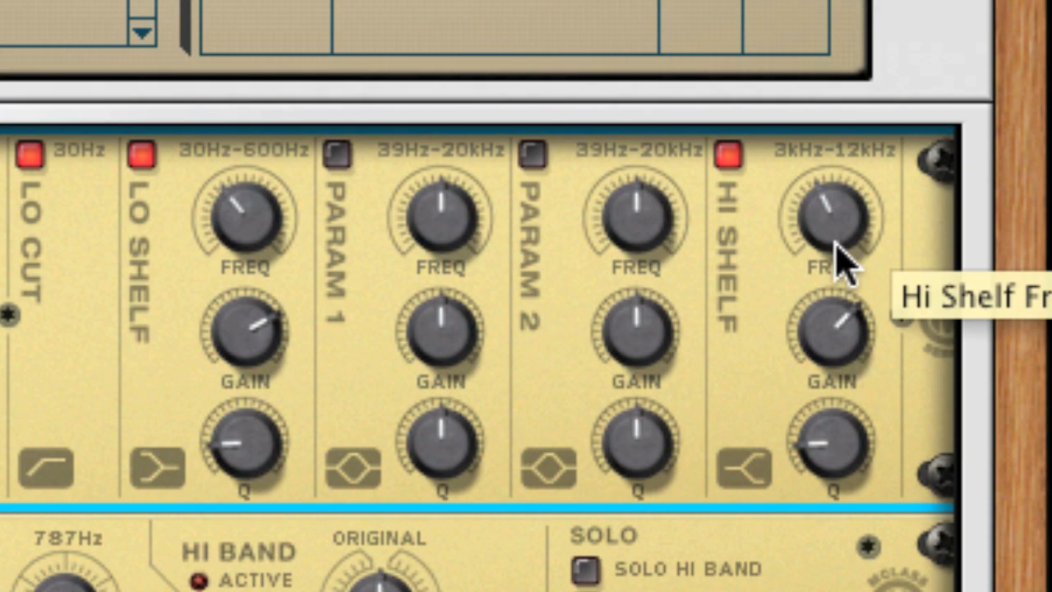
{"action": "left_click_drag", "start_coordinate": [838, 258], "coordinate": [838, 251]}
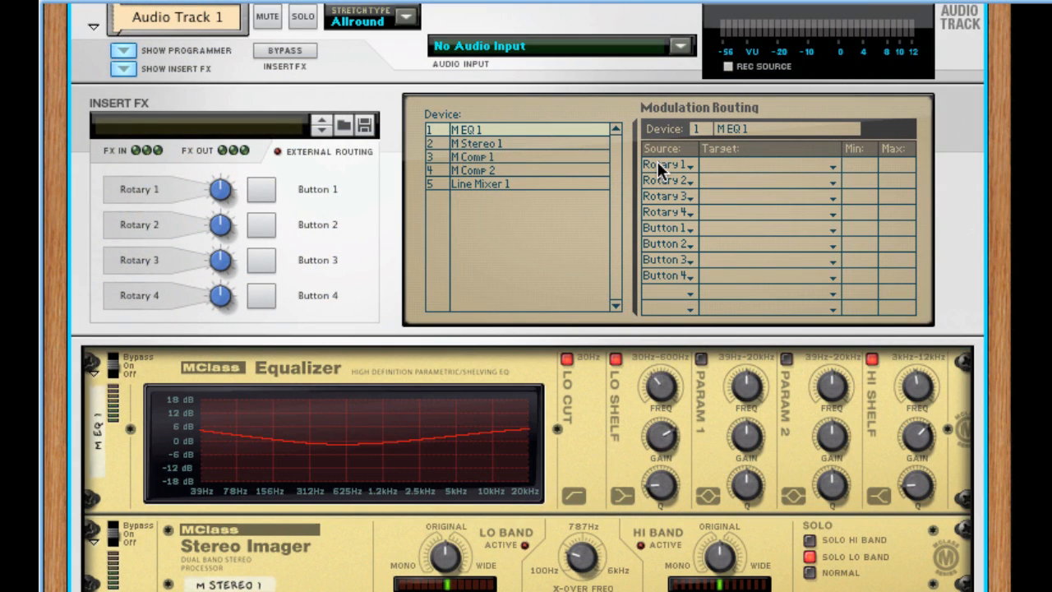
In the insert FX modulation routing for M EQ 1, assign Button 1 to Low Shelf Enable and Button 2 to Hi Shelf Enable
{"action": "left_click", "coordinate": [769, 224]}
{"action": "mouse_move", "coordinate": [759, 285]}
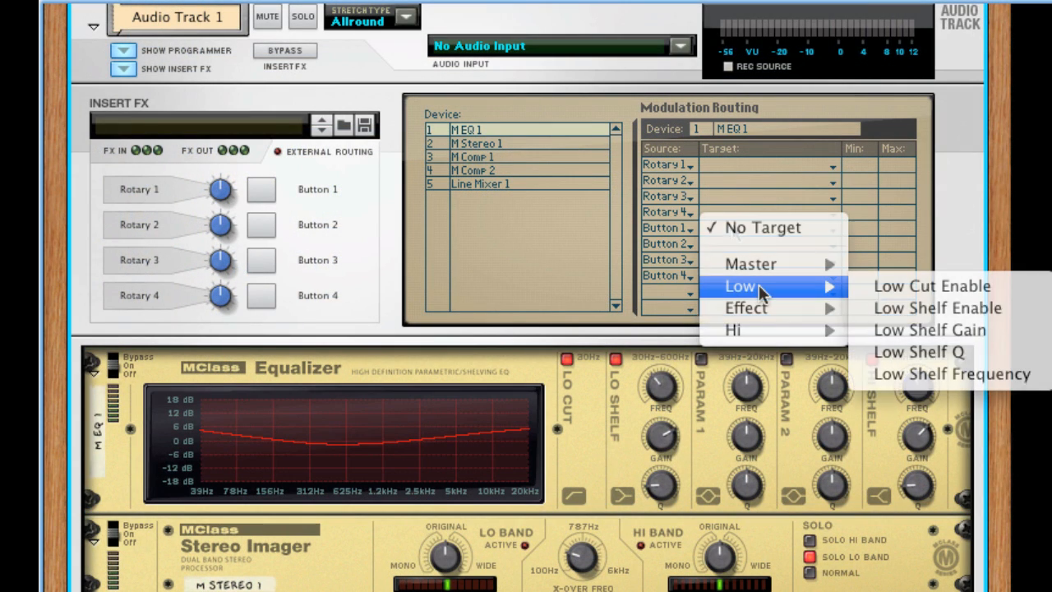
{"action": "left_click", "coordinate": [912, 306]}
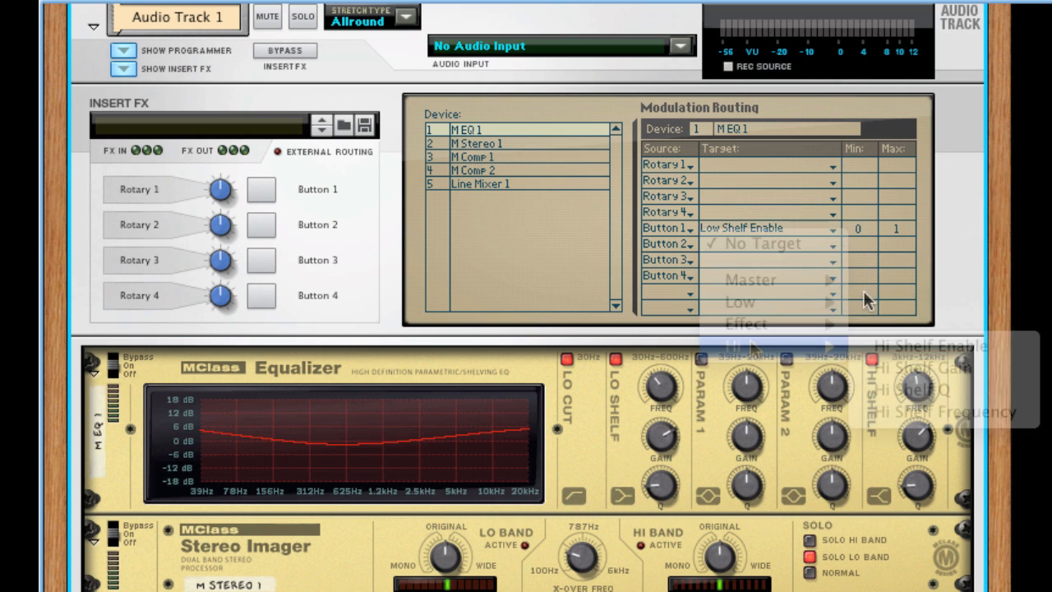
{"action": "left_click", "coordinate": [826, 243]}
{"action": "mouse_move", "coordinate": [781, 345]}
{"action": "left_click", "coordinate": [932, 343]}
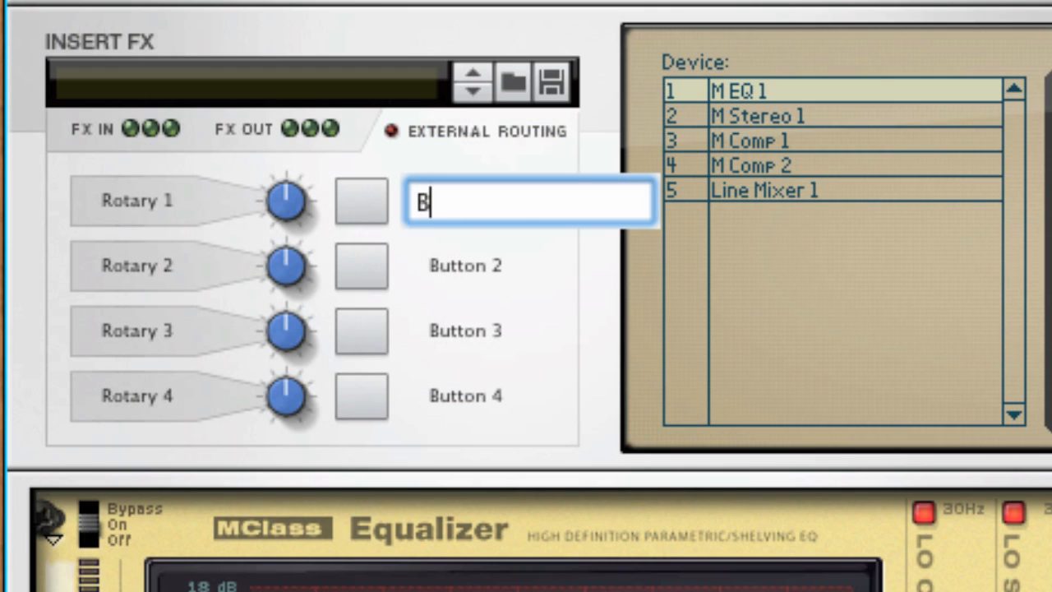
Rename the insert FX Button 1 label to "Boost Bottom" and the Button 2 label to "Boost Top"
{"action": "type", "text": "oo"}
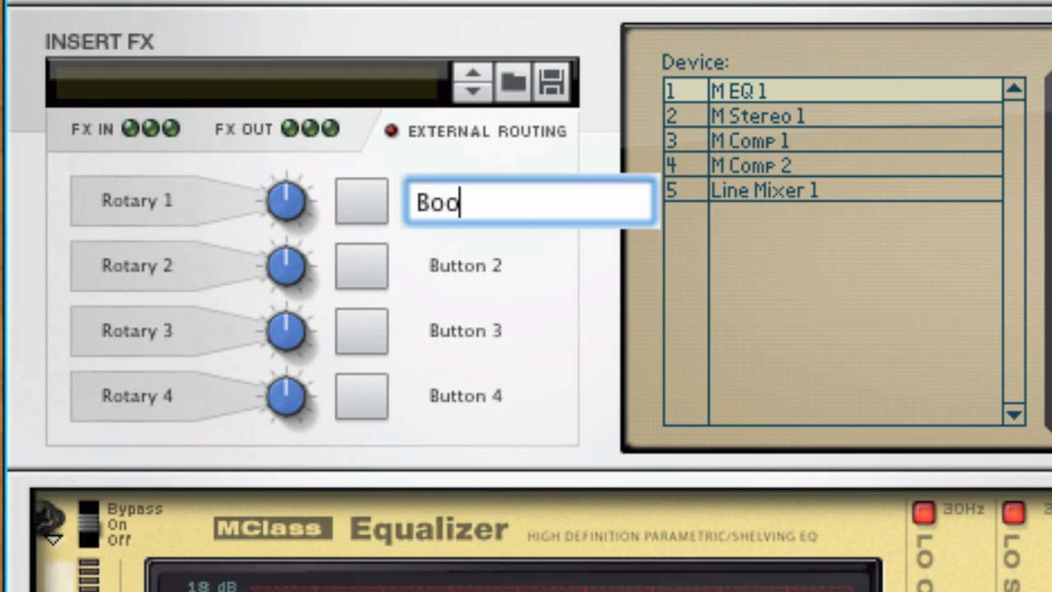
{"action": "type", "text": "ttom"}
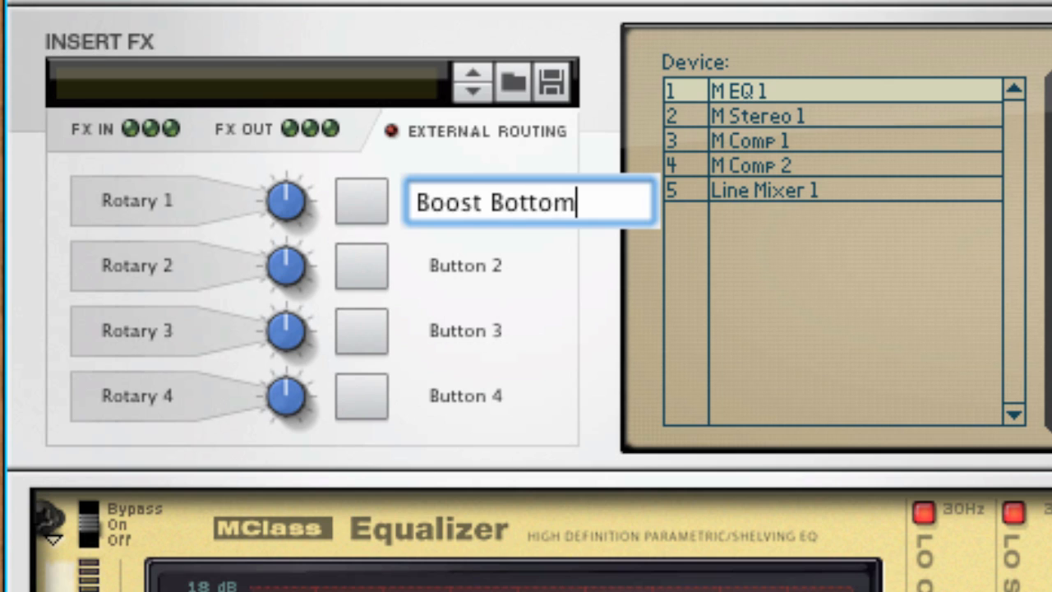
{"action": "key", "text": "Return"}
{"action": "double_click", "coordinate": [464, 267]}
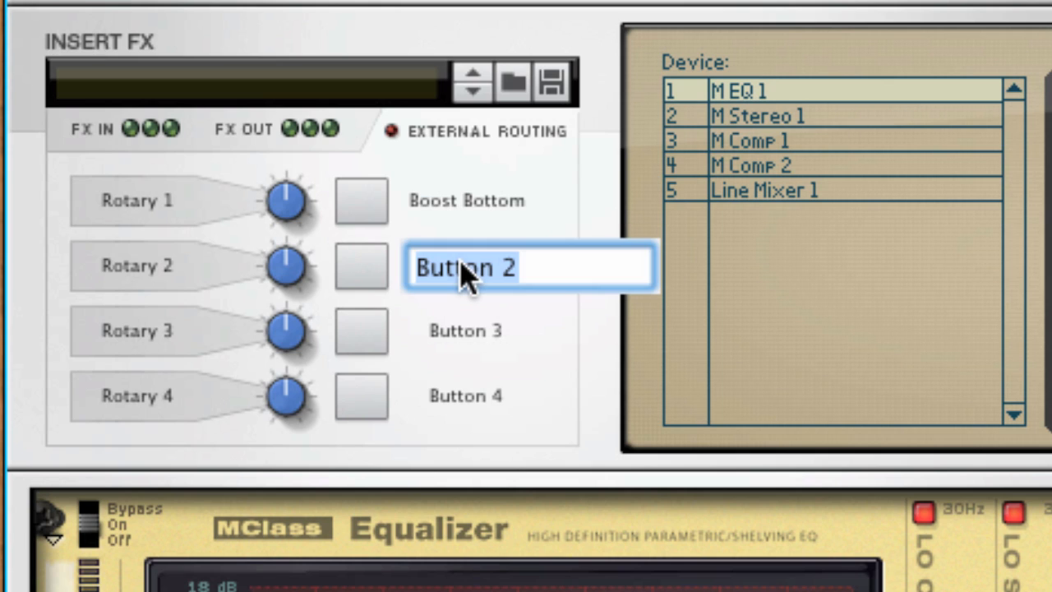
{"action": "type", "text": "Boo"}
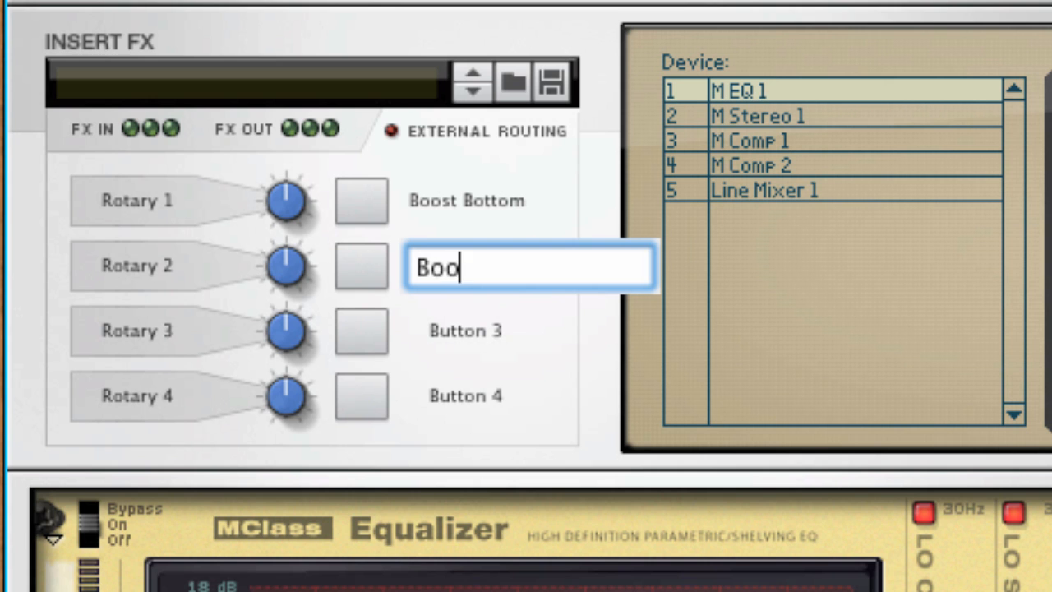
{"action": "type", "text": "st Top"}
{"action": "key", "text": "Return"}
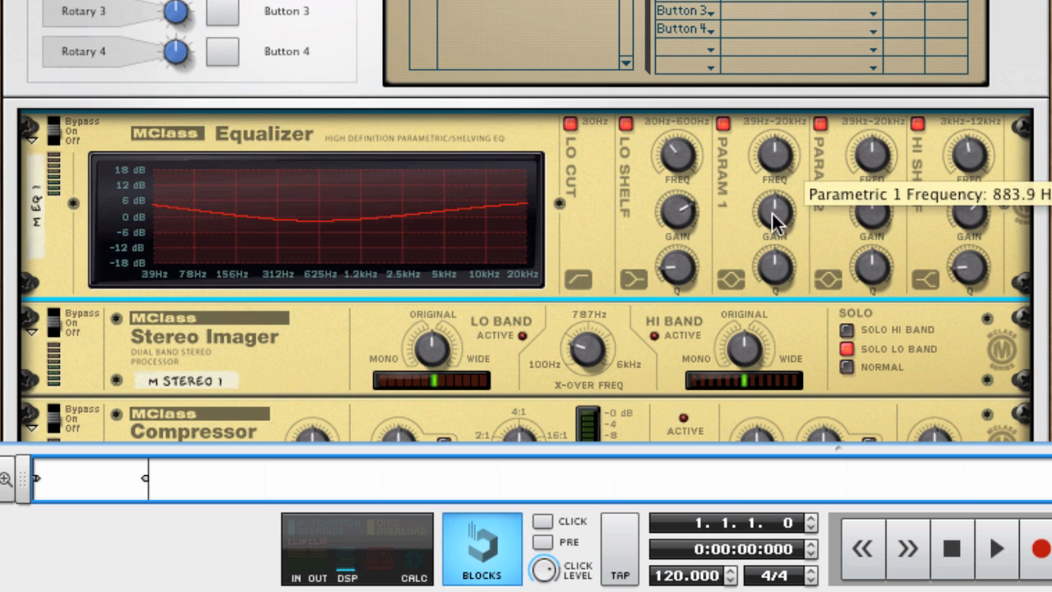
Raise the equalizer's Parametric 1 gain to 13.4 dB, boost Parametric 2's gain, lower Parametric 1's frequency and narrow Parametric 2's Q
{"action": "left_click_drag", "start_coordinate": [773, 220], "coordinate": [772, 192]}
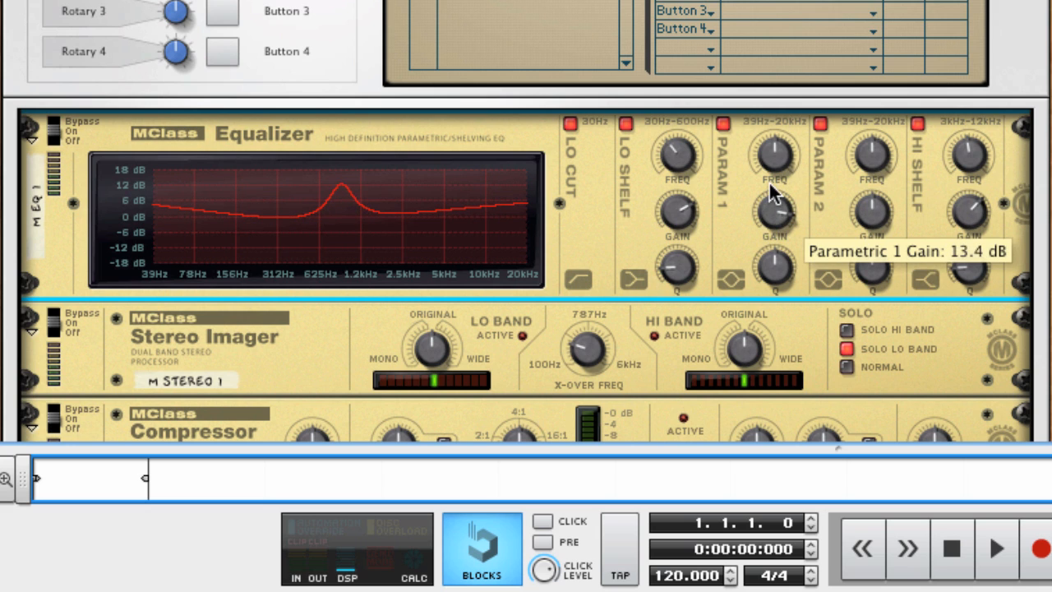
{"action": "left_click_drag", "start_coordinate": [871, 212], "coordinate": [871, 207]}
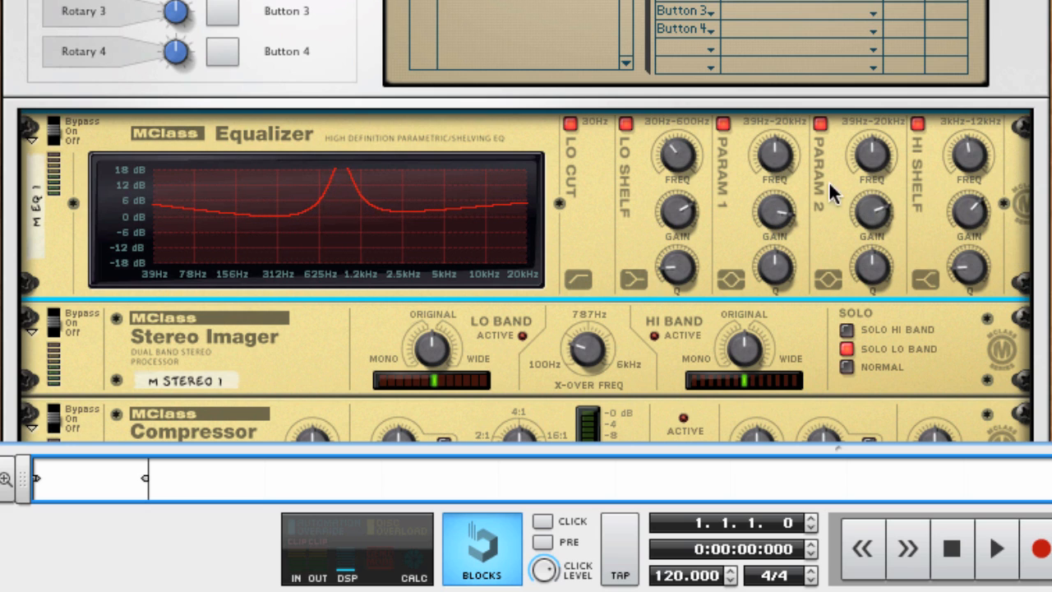
{"action": "left_click_drag", "start_coordinate": [767, 158], "coordinate": [764, 168]}
{"action": "left_click_drag", "start_coordinate": [868, 275], "coordinate": [871, 265]}
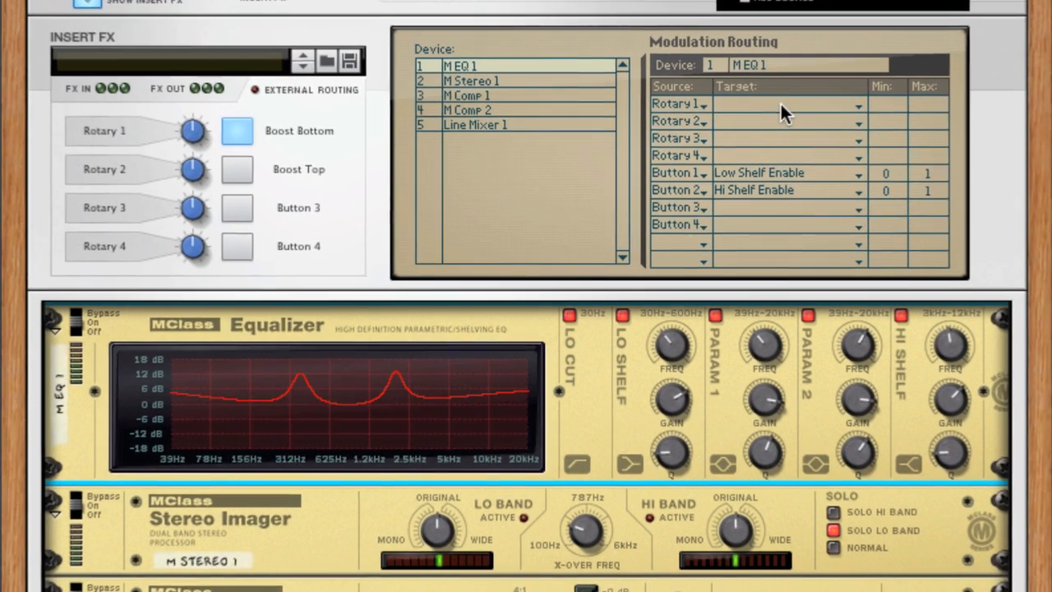
Assign Rotary 1 to both Parametric 1 Gain and Parametric 2 Gain in M EQ 1's modulation routing
{"action": "left_click", "coordinate": [780, 107]}
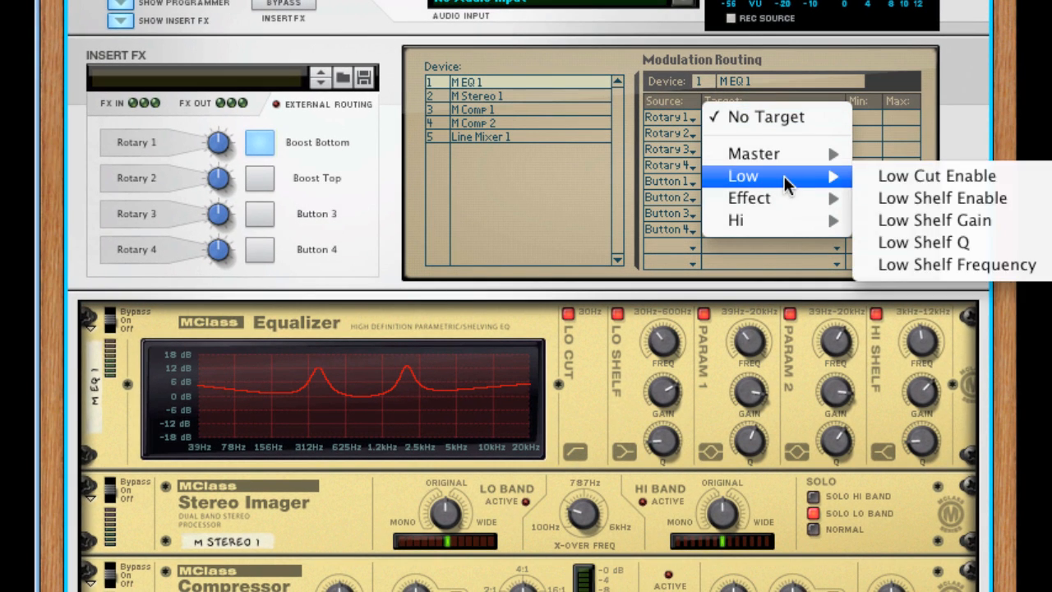
{"action": "mouse_move", "coordinate": [765, 191]}
{"action": "left_click", "coordinate": [925, 211]}
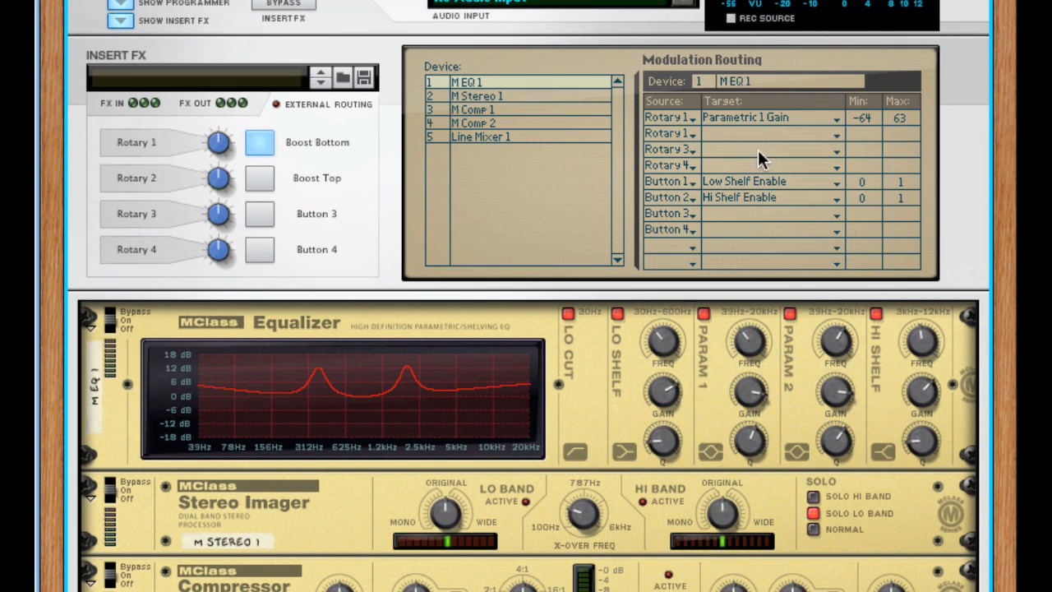
{"action": "left_click", "coordinate": [742, 131]}
{"action": "mouse_move", "coordinate": [756, 213]}
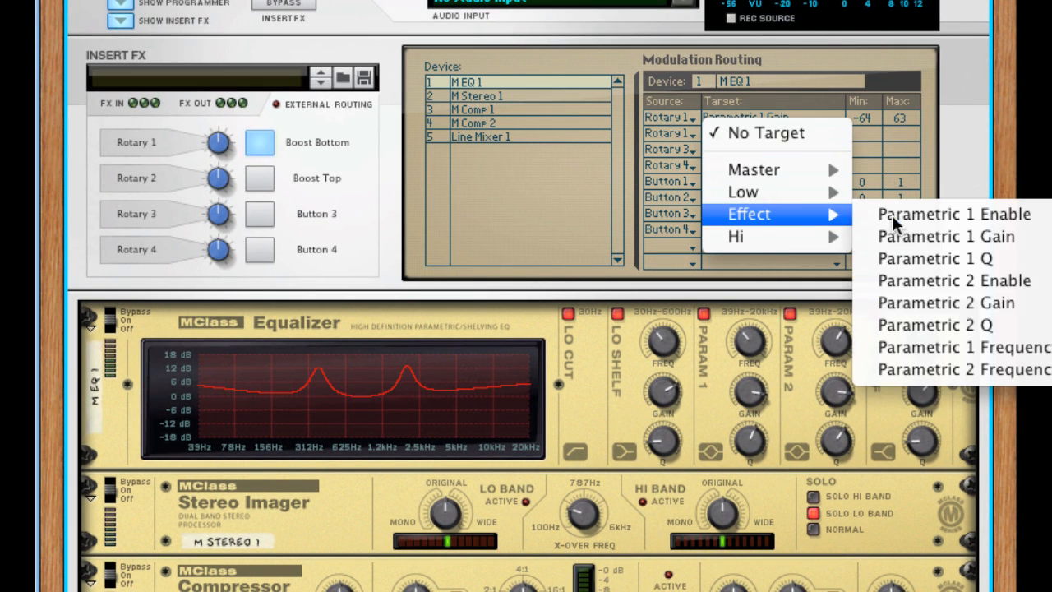
{"action": "left_click", "coordinate": [938, 308]}
Change the third modulation routing row's source to Rotary 2 and target it to Parametric 1 Frequency
{"action": "left_click", "coordinate": [677, 148]}
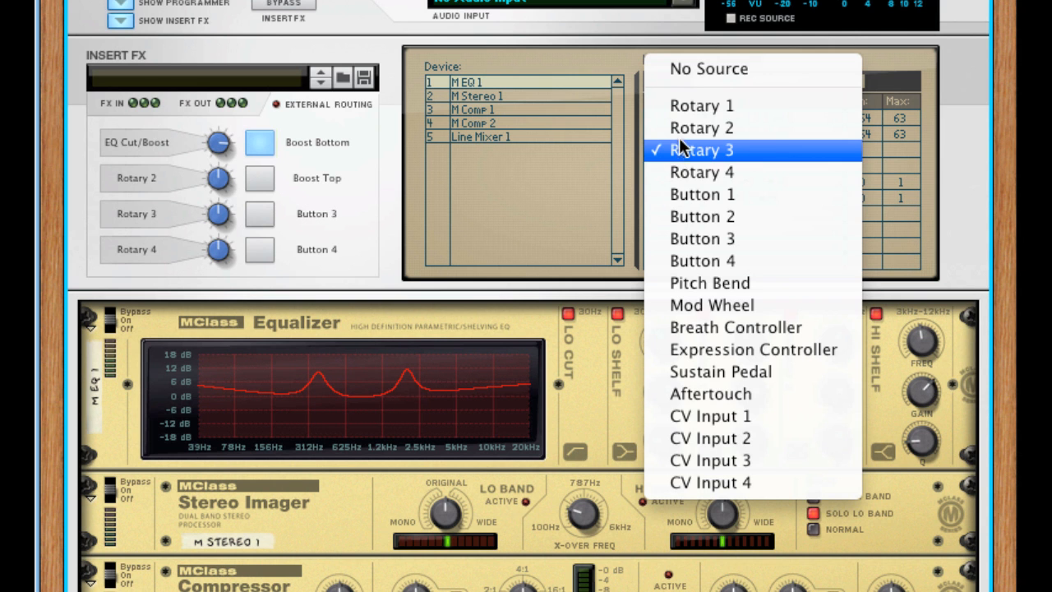
{"action": "left_click", "coordinate": [679, 129]}
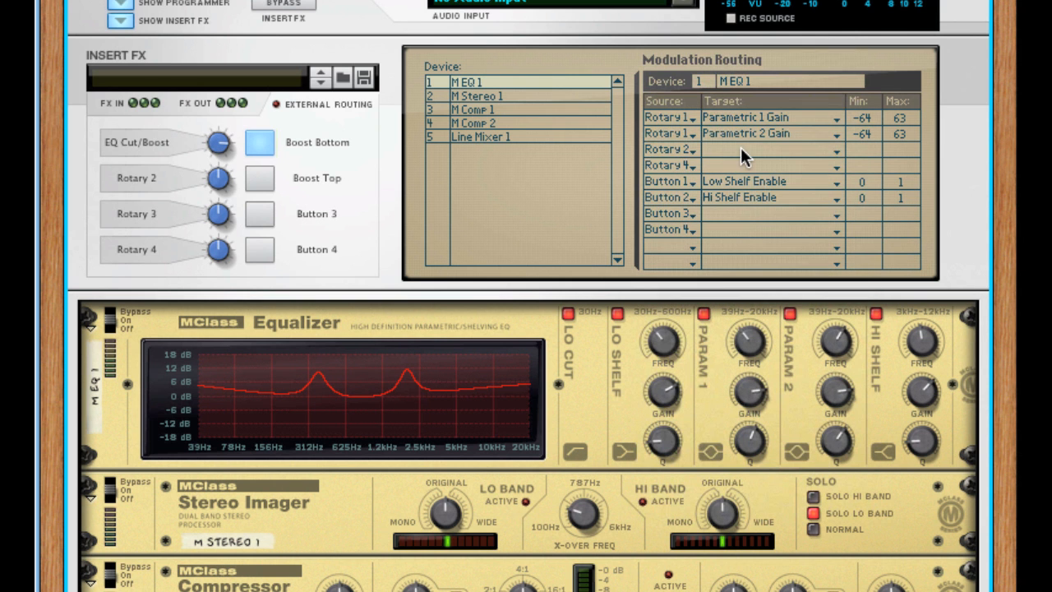
{"action": "left_click", "coordinate": [740, 147]}
{"action": "mouse_move", "coordinate": [749, 229]}
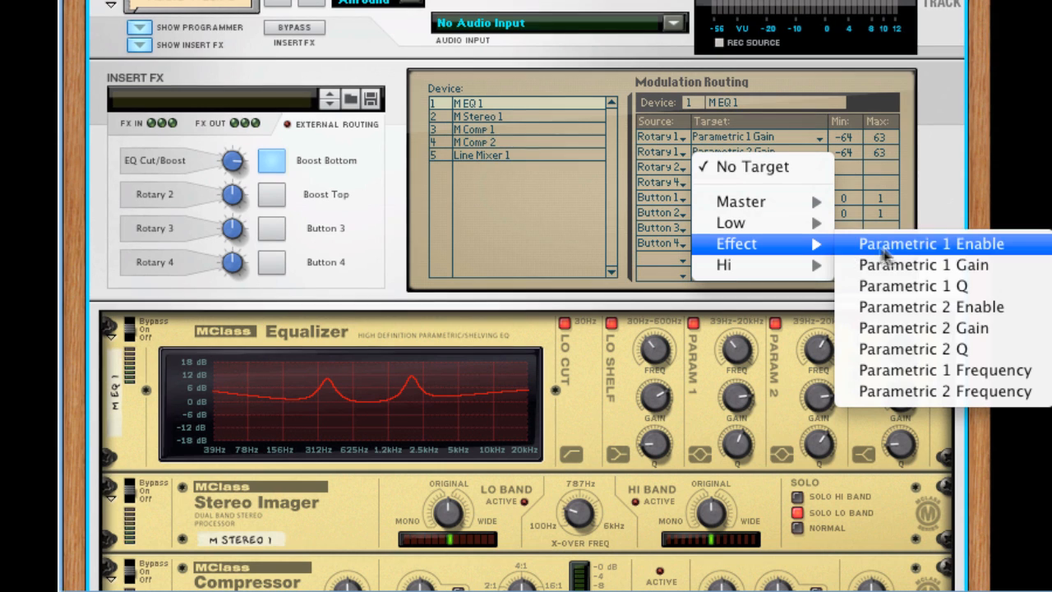
{"action": "left_click", "coordinate": [871, 369]}
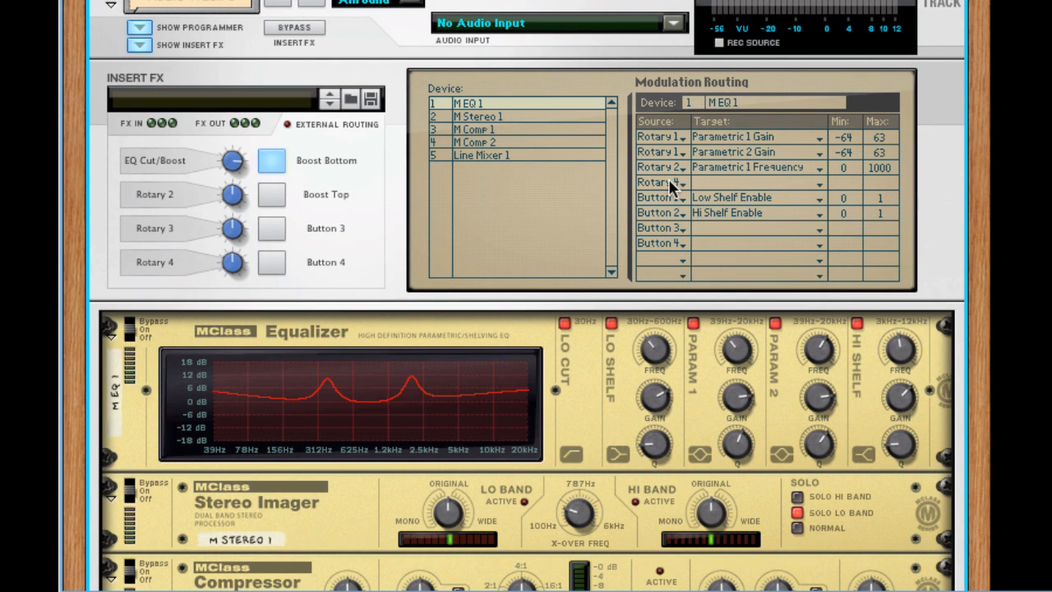
Change the fourth routing row's source to Rotary 2, target it to Parametric 2 Frequency, and sweep Rotary 2 down and partly back
{"action": "left_click", "coordinate": [668, 180]}
{"action": "left_click", "coordinate": [676, 139]}
{"action": "left_click", "coordinate": [731, 181]}
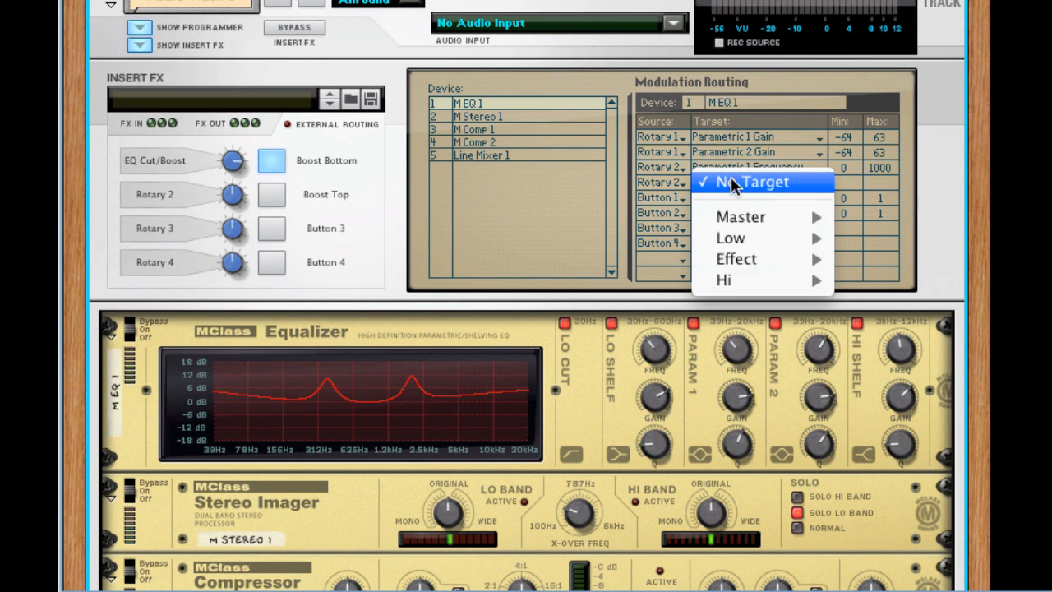
{"action": "mouse_move", "coordinate": [755, 261]}
{"action": "left_click", "coordinate": [969, 403]}
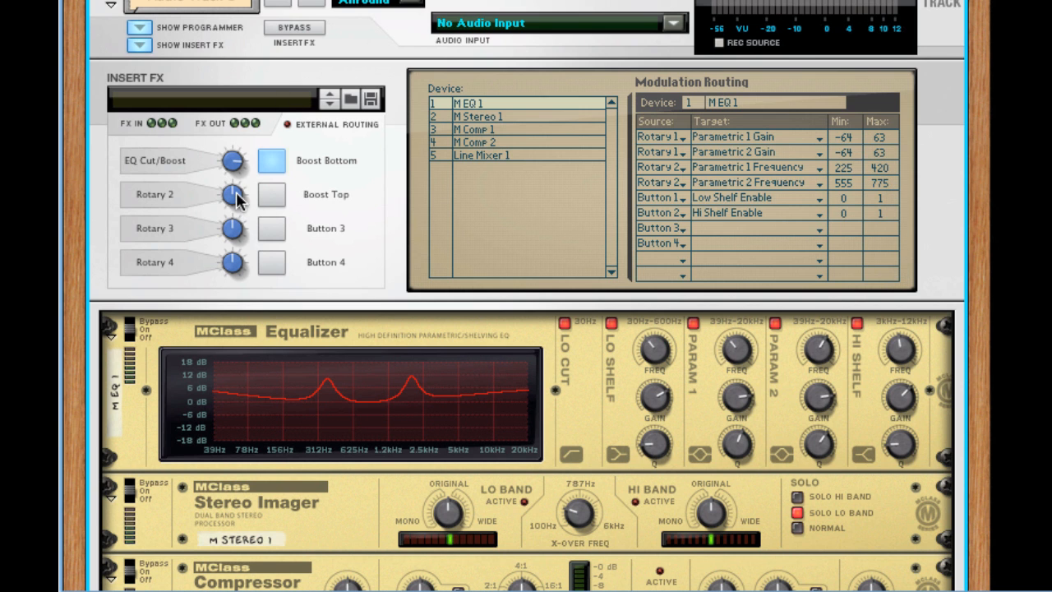
{"action": "left_click_drag", "start_coordinate": [236, 195], "coordinate": [252, 241]}
{"action": "left_click_drag", "start_coordinate": [251, 241], "coordinate": [251, 220]}
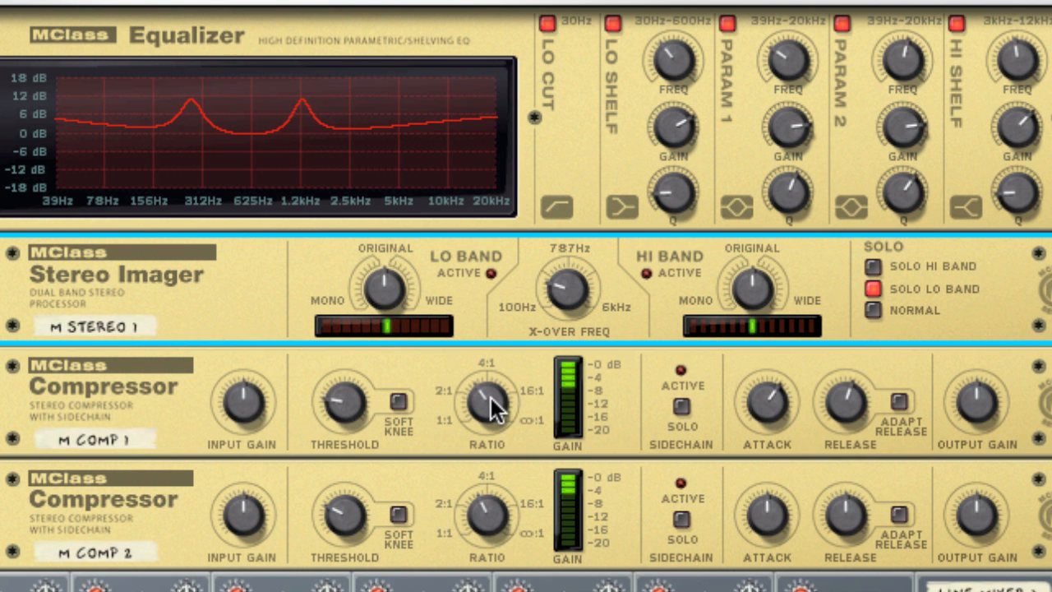
Raise the first compressor's ratio, threshold and attack, and give the second compressor a lower ratio and a higher threshold
{"action": "left_click_drag", "start_coordinate": [491, 403], "coordinate": [478, 390]}
{"action": "mouse_move", "coordinate": [350, 401]}
{"action": "left_mouse_down"}
{"action": "mouse_move", "coordinate": [253, 391]}
{"action": "mouse_move", "coordinate": [244, 401]}
{"action": "mouse_move", "coordinate": [359, 403]}
{"action": "left_mouse_up"}
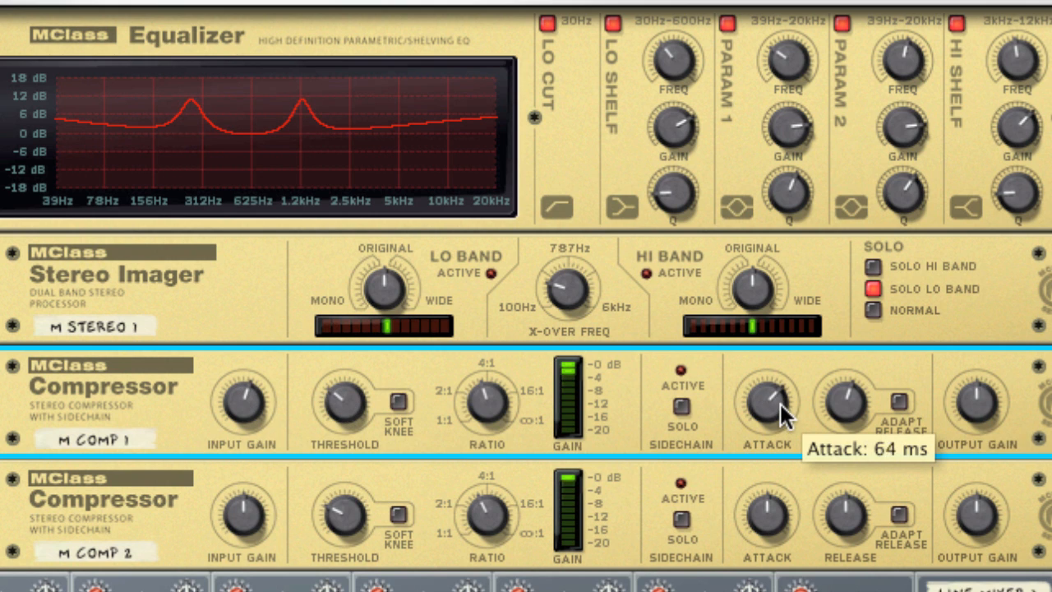
{"action": "left_click_drag", "start_coordinate": [779, 404], "coordinate": [787, 398]}
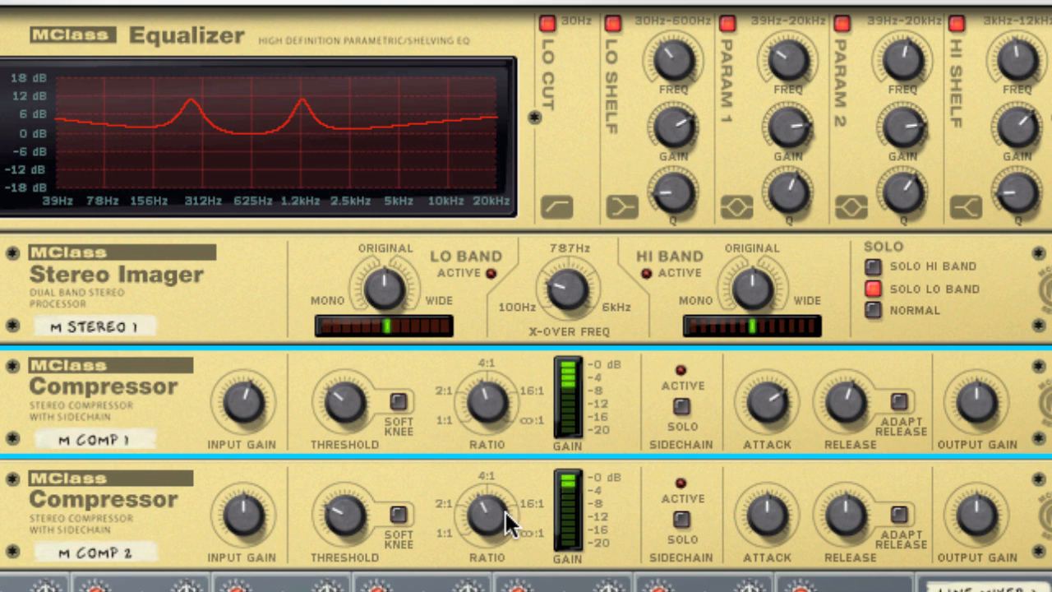
{"action": "left_click_drag", "start_coordinate": [510, 521], "coordinate": [505, 519]}
{"action": "left_click_drag", "start_coordinate": [362, 517], "coordinate": [264, 511]}
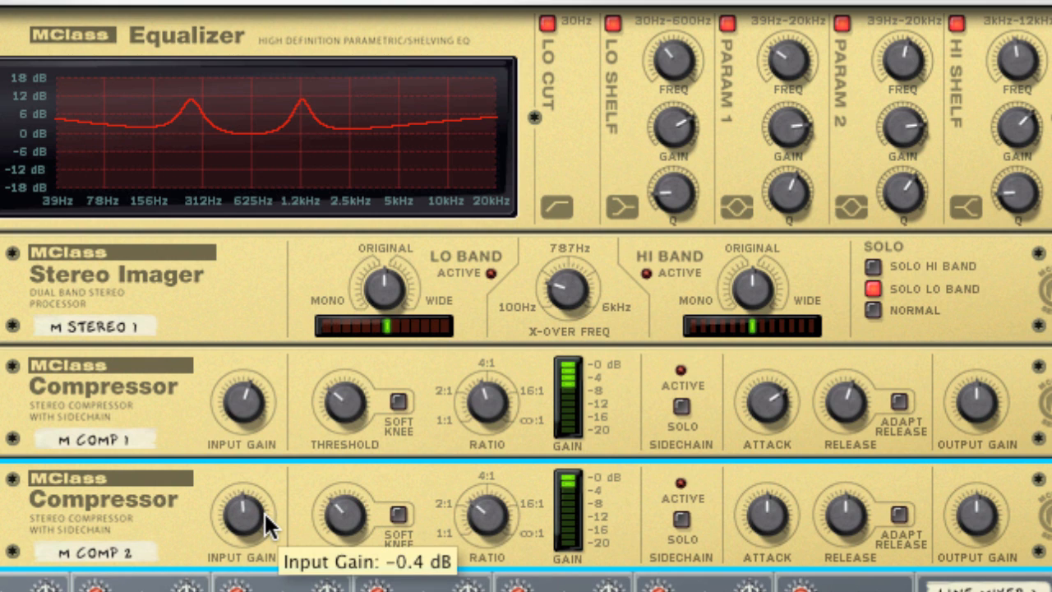
Set the input gain to 0.0 dB on the first compressor and -1.5 dB on the second
{"action": "left_click", "coordinate": [255, 407]}
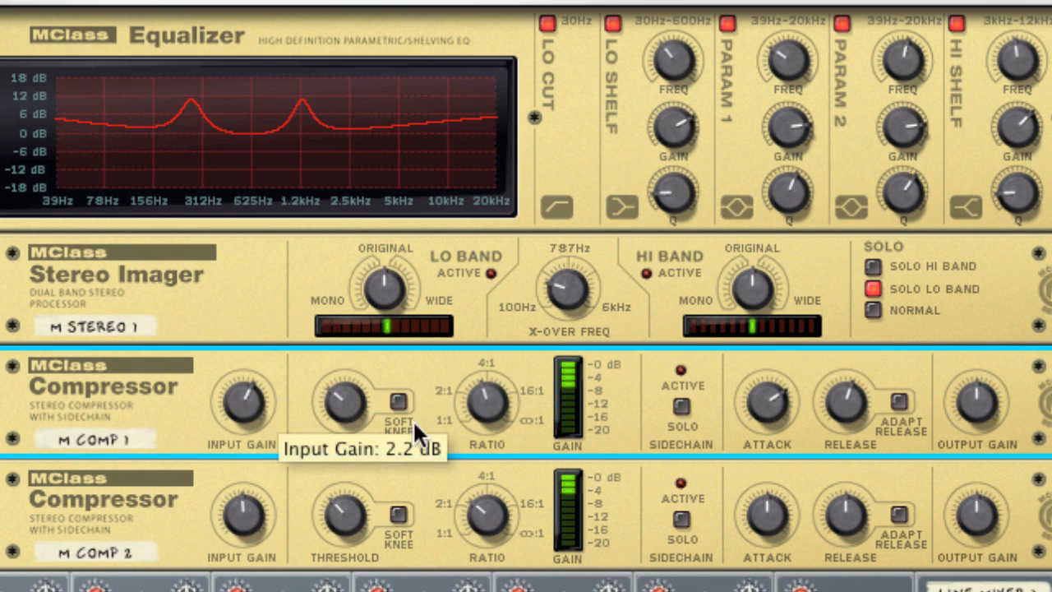
{"action": "left_click_drag", "start_coordinate": [249, 399], "coordinate": [244, 397]}
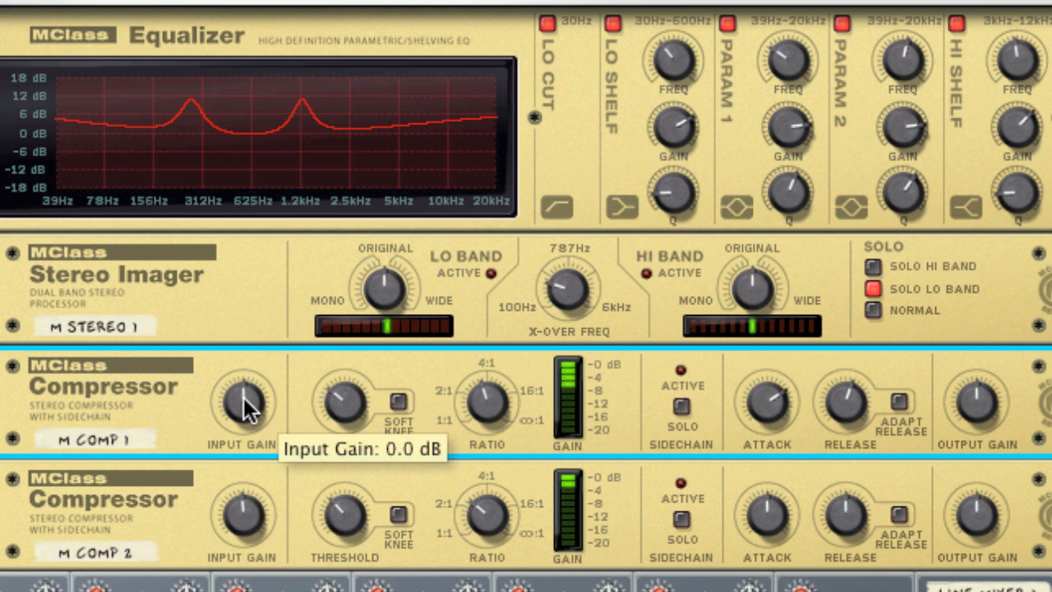
{"action": "left_click_drag", "start_coordinate": [251, 485], "coordinate": [253, 503]}
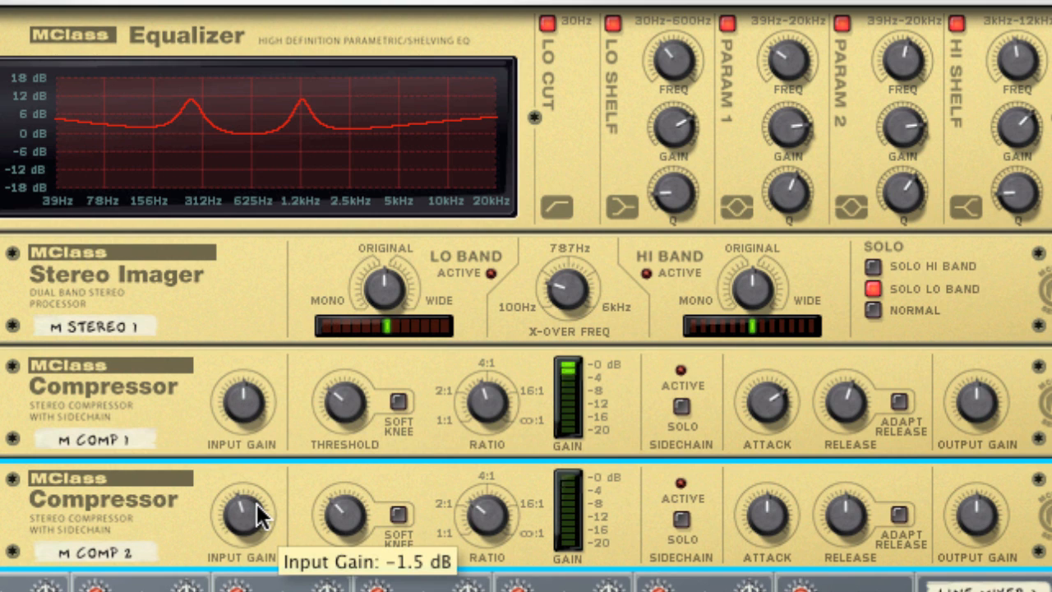
Lower the second compressor's threshold, raise its ratio and set its attack to 63 ms
{"action": "mouse_move", "coordinate": [342, 519]}
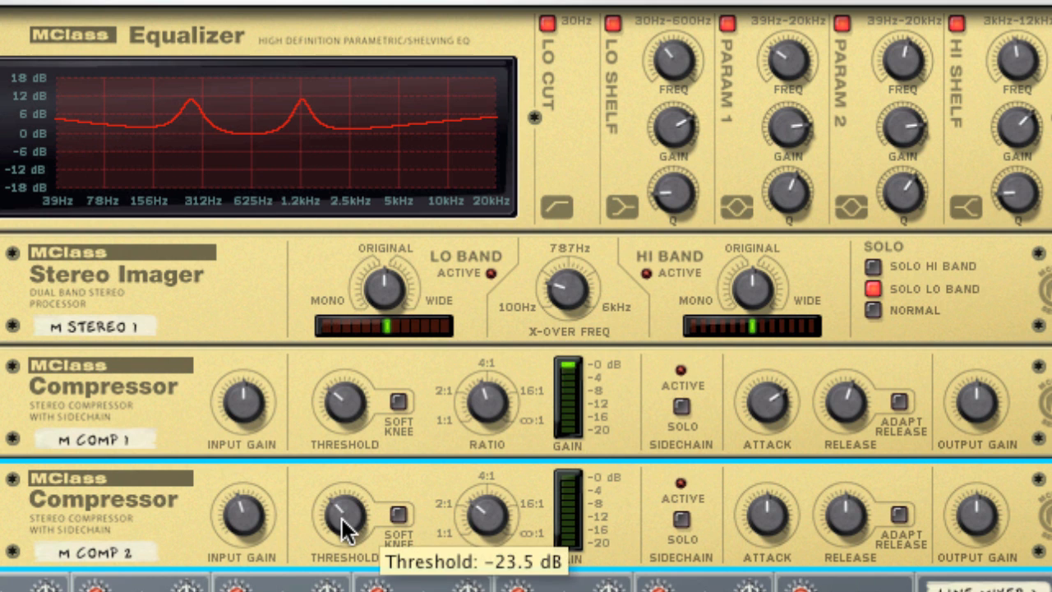
{"action": "left_click_drag", "start_coordinate": [342, 527], "coordinate": [344, 529]}
{"action": "left_click_drag", "start_coordinate": [497, 520], "coordinate": [502, 506]}
{"action": "left_click_drag", "start_coordinate": [763, 510], "coordinate": [765, 507]}
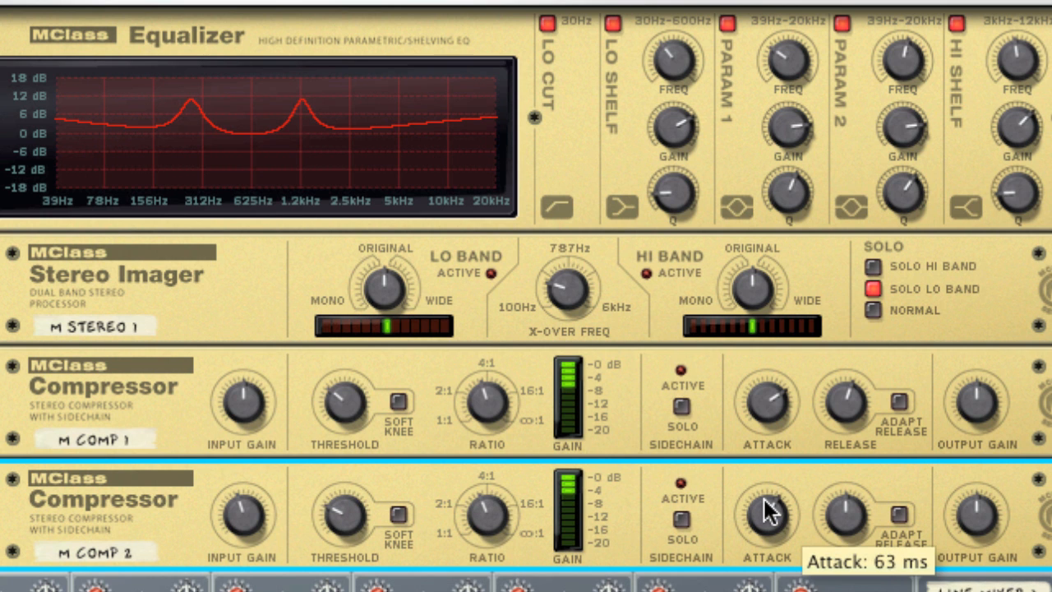
Add a Line 6 Bass Amp after the first compressor and load the 1968 Flip Top bass amp model
{"action": "right_click", "coordinate": [164, 345]}
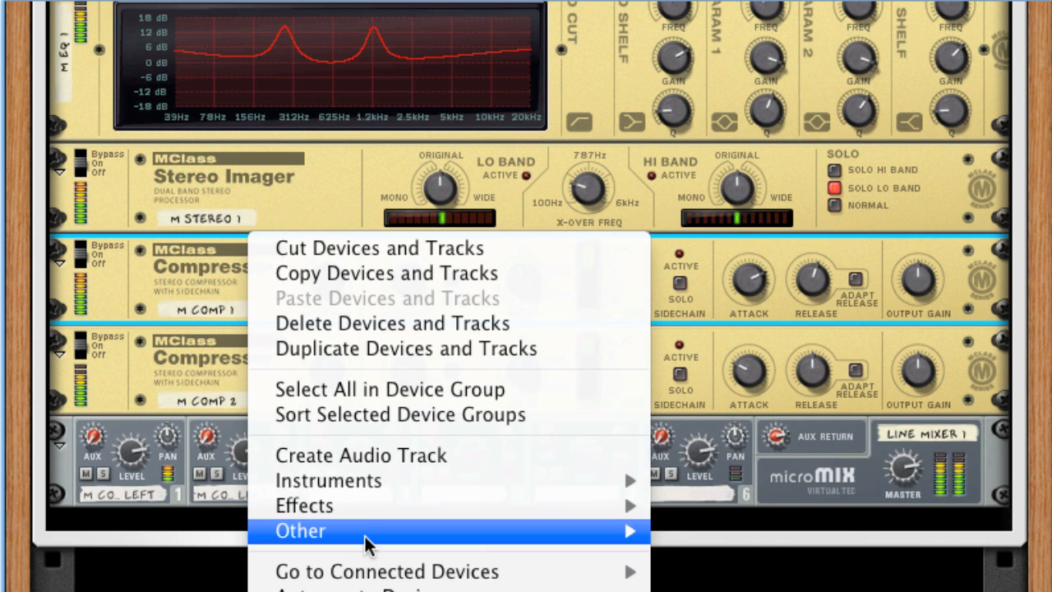
{"action": "mouse_move", "coordinate": [357, 510]}
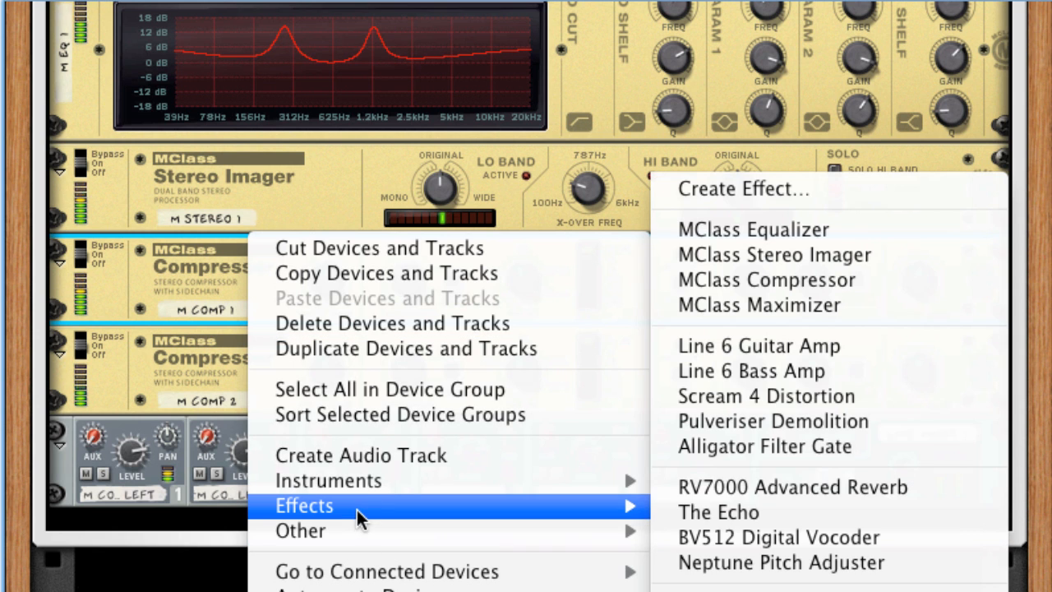
{"action": "left_click", "coordinate": [767, 372]}
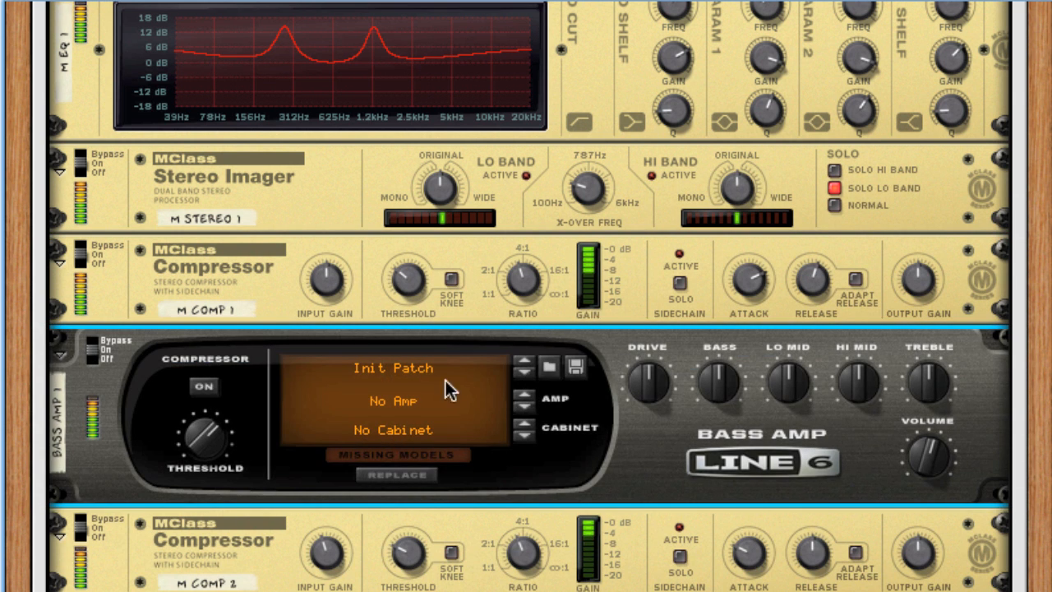
{"action": "left_click", "coordinate": [407, 400]}
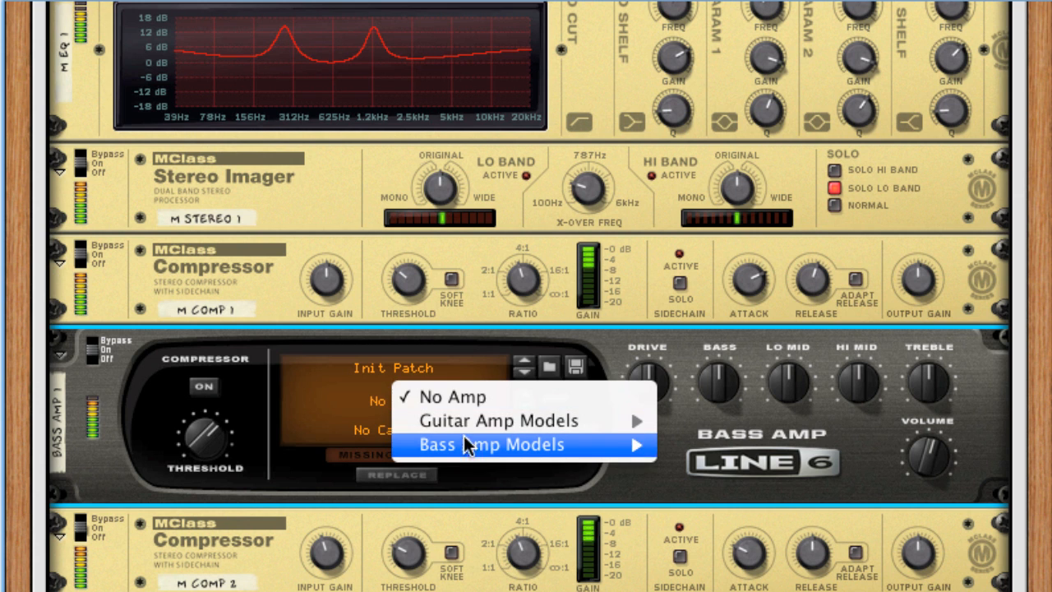
{"action": "mouse_move", "coordinate": [515, 452]}
{"action": "left_click", "coordinate": [747, 467]}
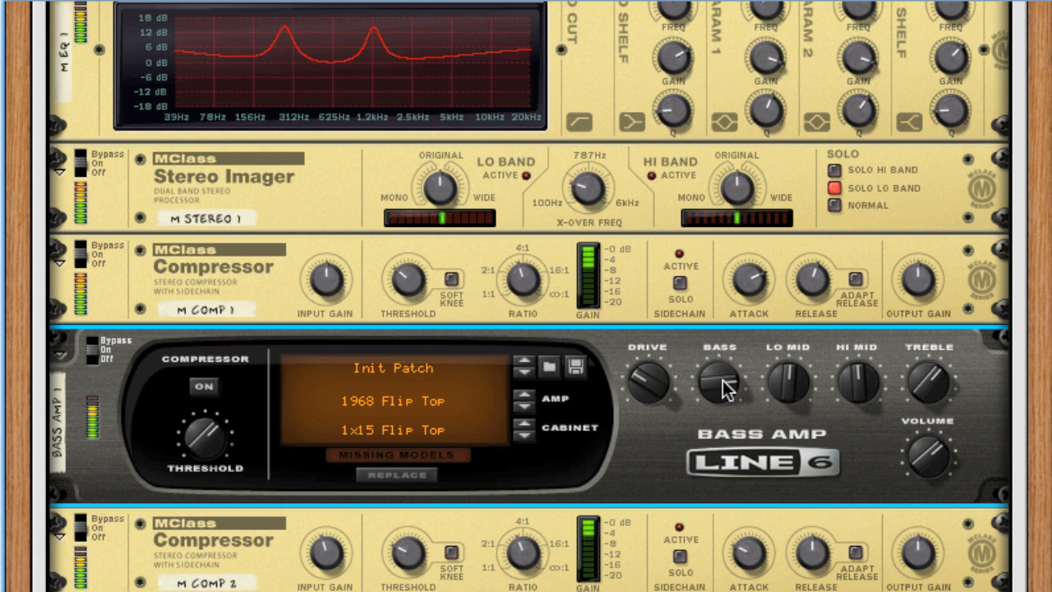
Adjust the bass amp's bass, treble and volume, and set its drive to 55
{"action": "left_click_drag", "start_coordinate": [726, 401], "coordinate": [729, 408]}
{"action": "left_click_drag", "start_coordinate": [927, 386], "coordinate": [928, 406]}
{"action": "left_click_drag", "start_coordinate": [926, 470], "coordinate": [892, 462]}
{"action": "left_click_drag", "start_coordinate": [638, 372], "coordinate": [649, 368]}
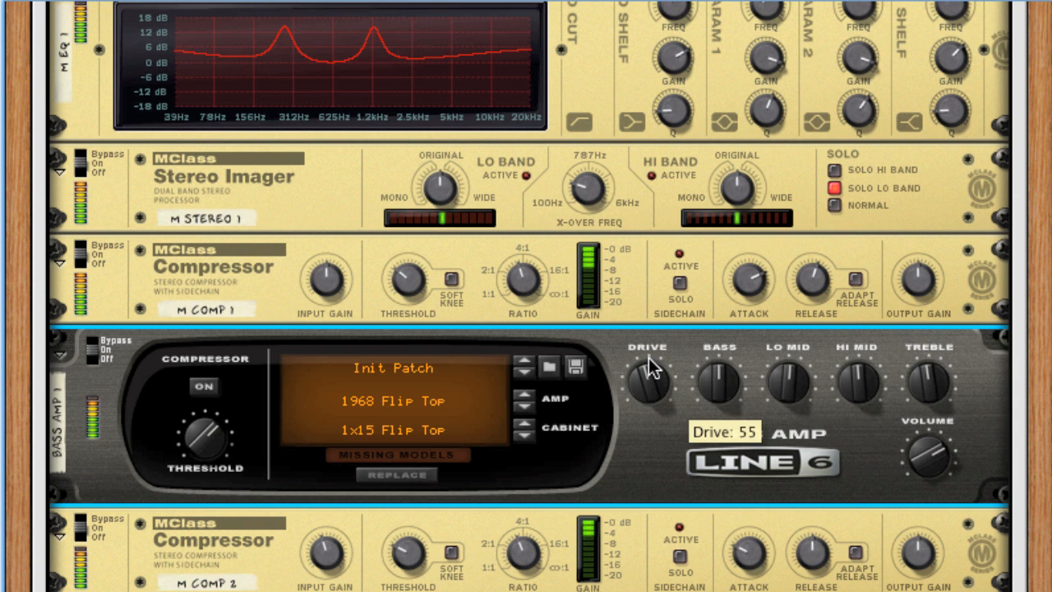
Add a Scream 4 Distortion after the second compressor
{"action": "right_click", "coordinate": [137, 299]}
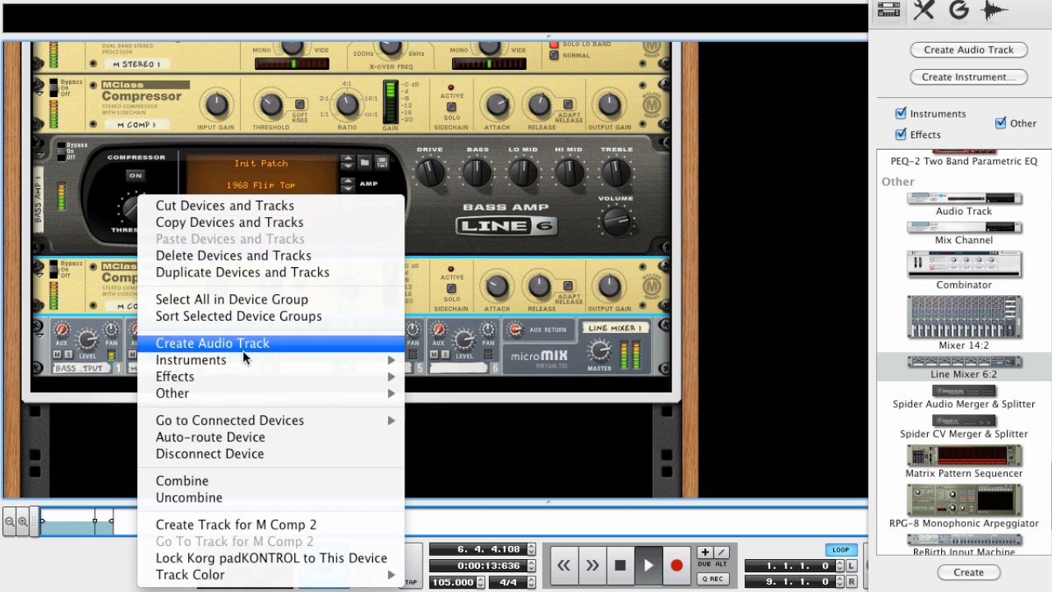
{"action": "mouse_move", "coordinate": [247, 373]}
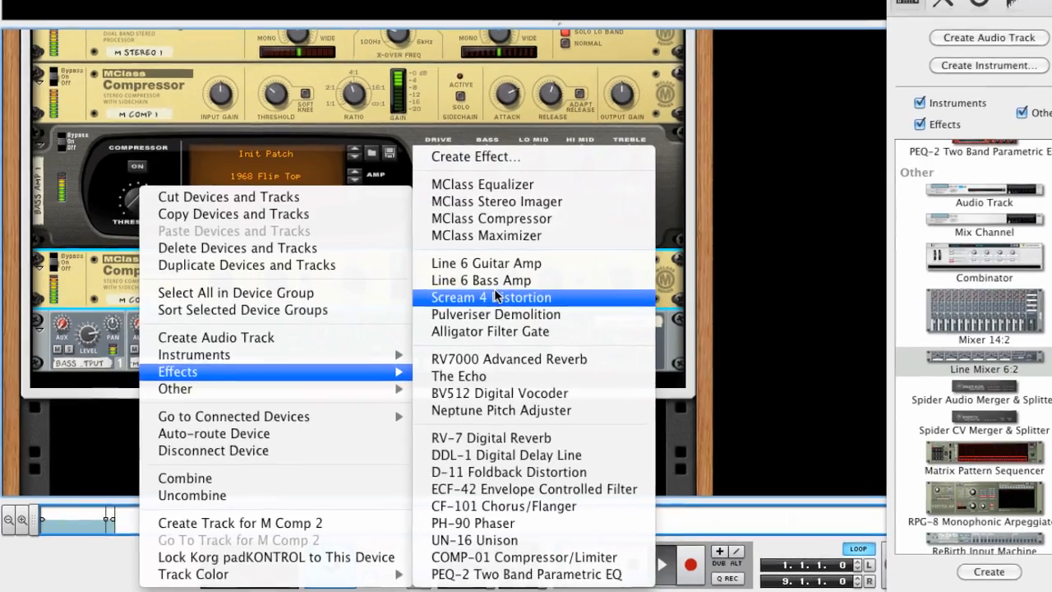
{"action": "left_click", "coordinate": [496, 297]}
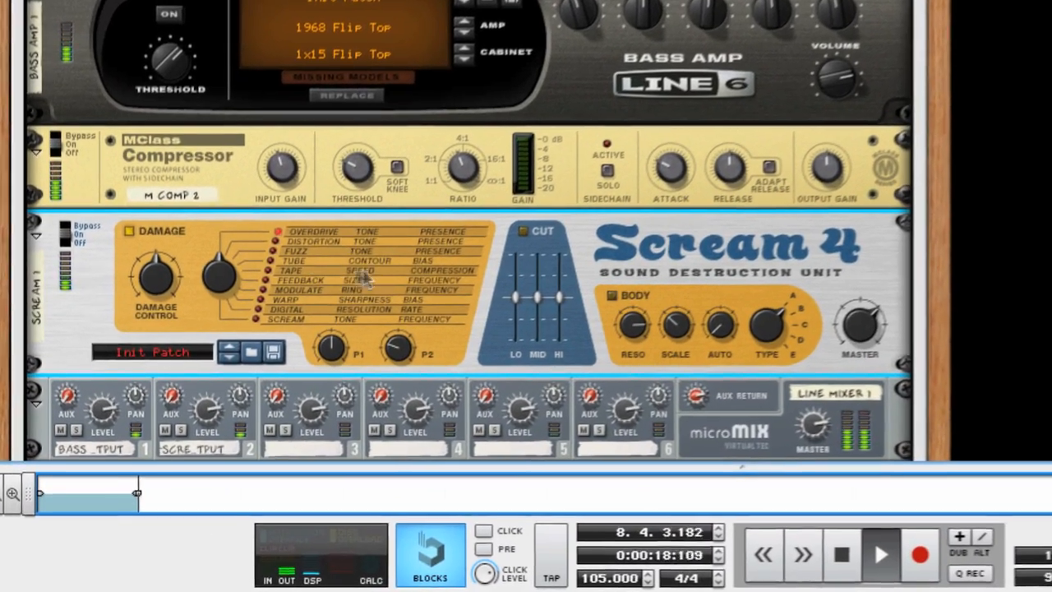
Set the Scream 4's Damage Control to about 32, raise Parameter 1 and set Parameter 2 to 58
{"action": "left_click_drag", "start_coordinate": [150, 276], "coordinate": [150, 284]}
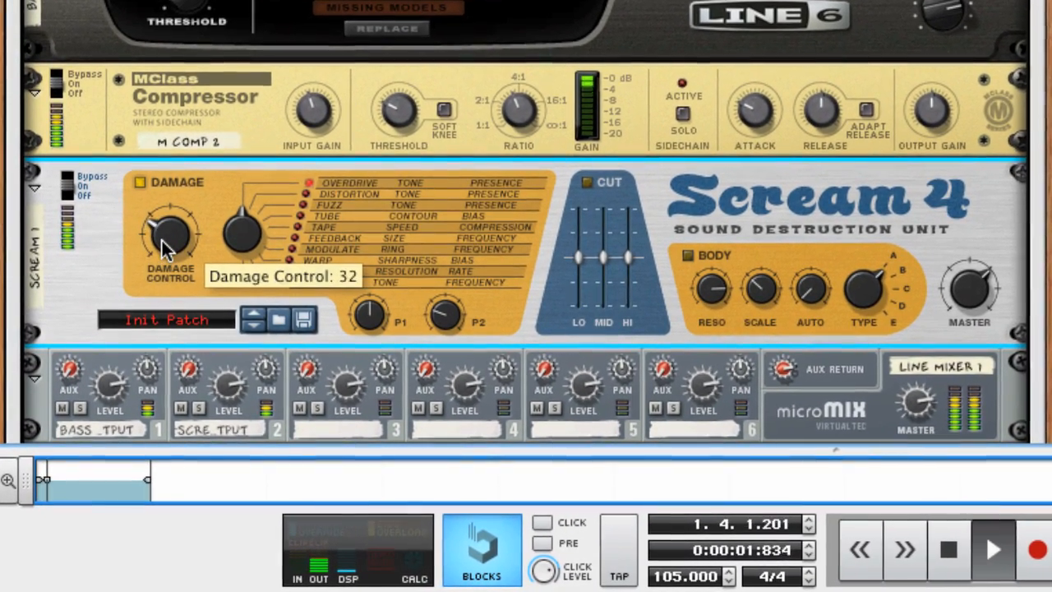
{"action": "left_click_drag", "start_coordinate": [161, 246], "coordinate": [162, 237]}
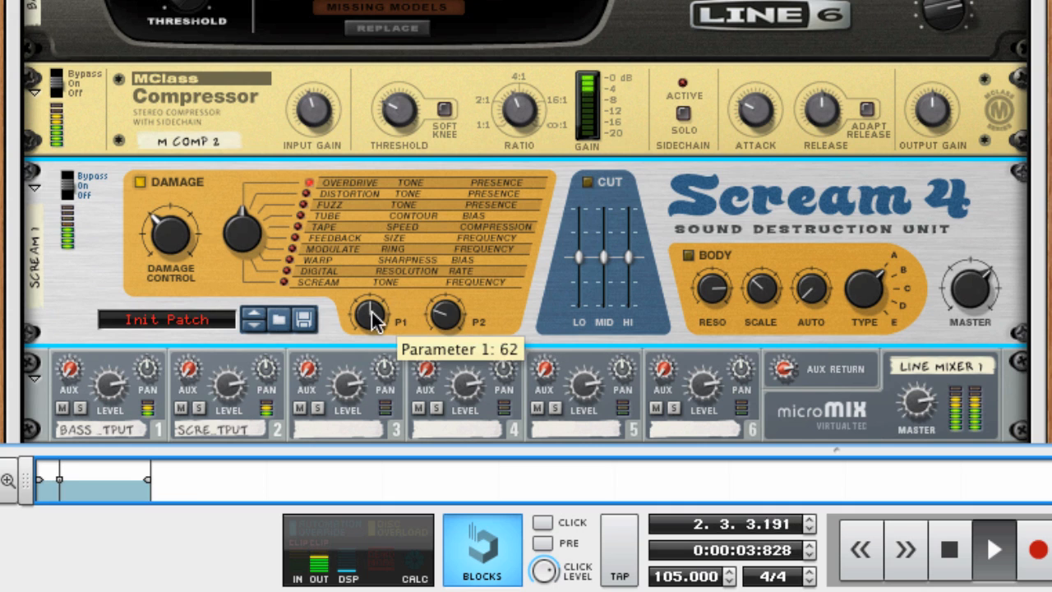
{"action": "left_click_drag", "start_coordinate": [371, 321], "coordinate": [374, 284]}
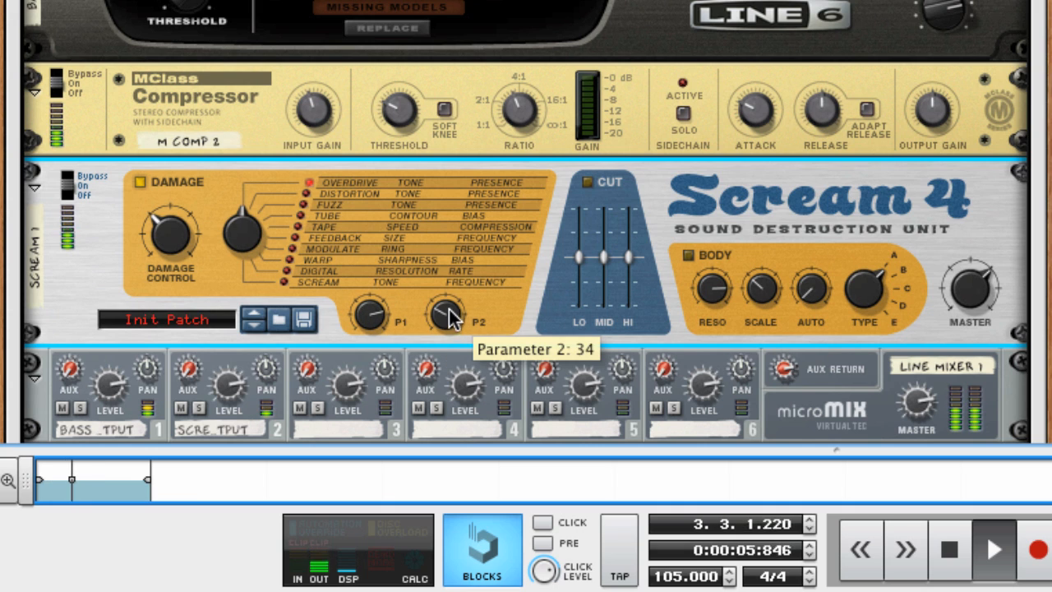
{"action": "left_click_drag", "start_coordinate": [450, 319], "coordinate": [458, 301]}
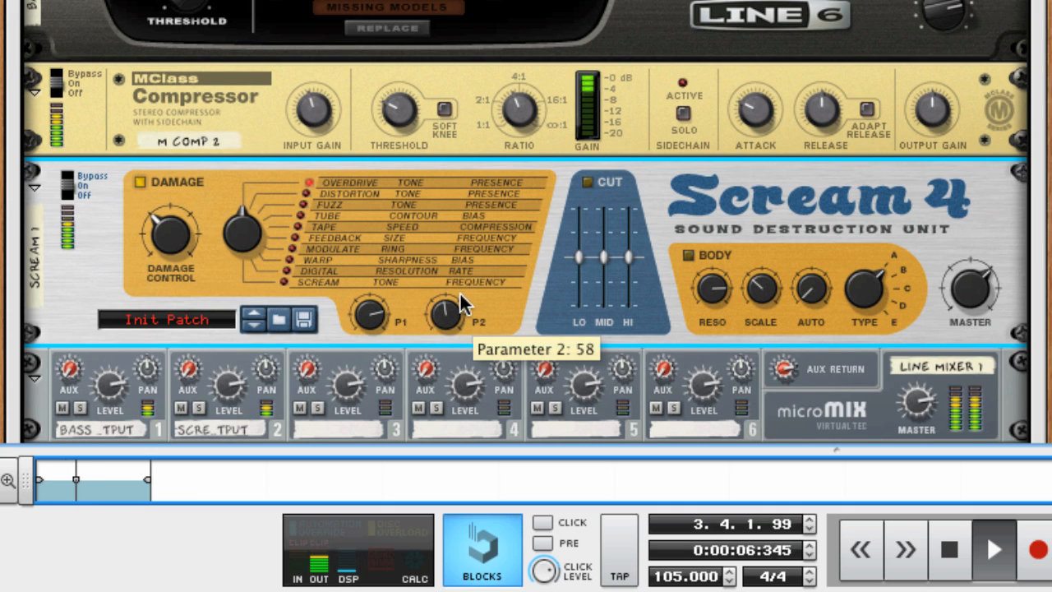
Turn on the Scream 4's Cut section, lower its Lo and Mid sliders, and readjust the master level and Damage Control
{"action": "left_click", "coordinate": [586, 183]}
{"action": "left_click_drag", "start_coordinate": [584, 268], "coordinate": [608, 264]}
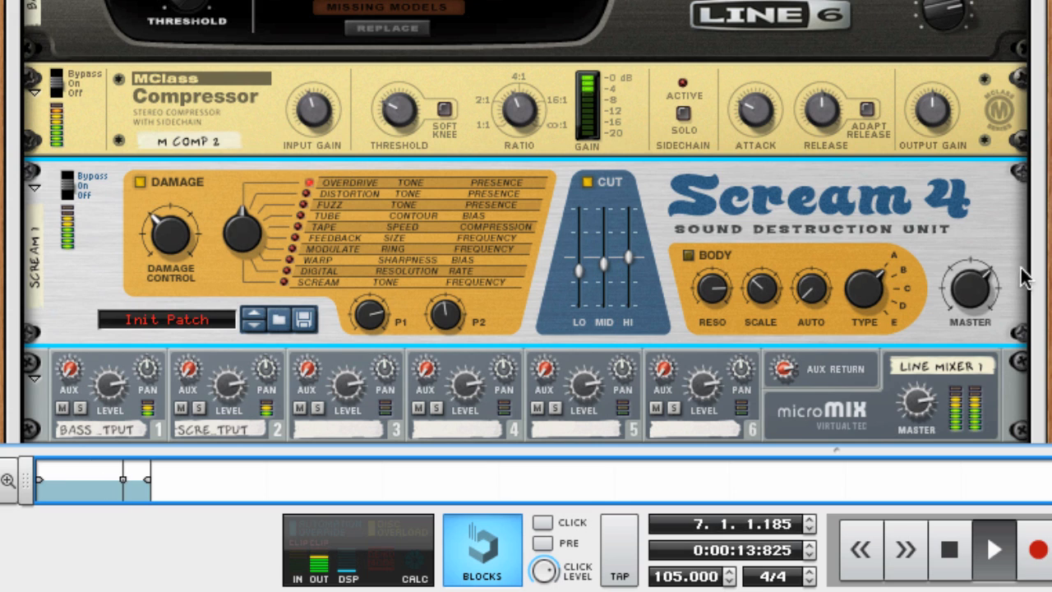
{"action": "mouse_move", "coordinate": [971, 293]}
{"action": "left_mouse_down"}
{"action": "mouse_move", "coordinate": [970, 308]}
{"action": "mouse_move", "coordinate": [971, 299]}
{"action": "left_mouse_up"}
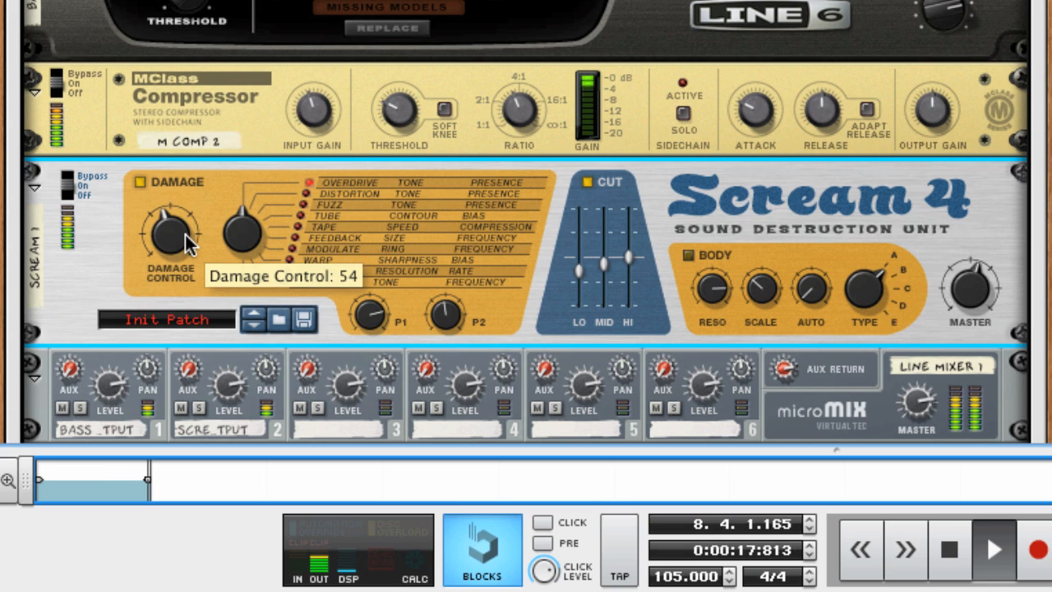
{"action": "left_click_drag", "start_coordinate": [185, 236], "coordinate": [185, 239]}
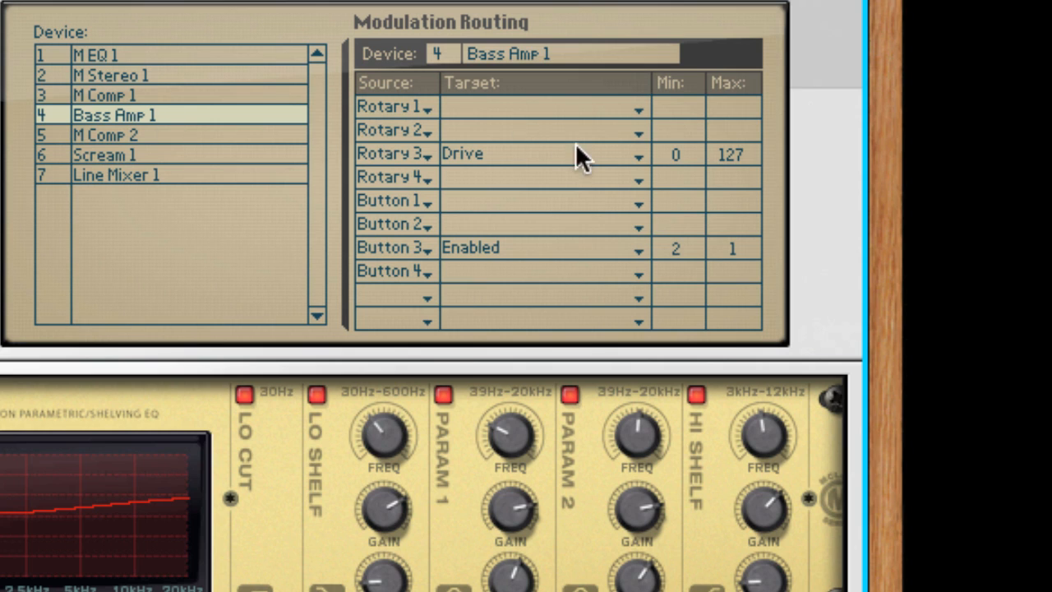
Select Drive as the Rotary 3 target in the bass amp's modulation routing
{"action": "left_click", "coordinate": [514, 156]}
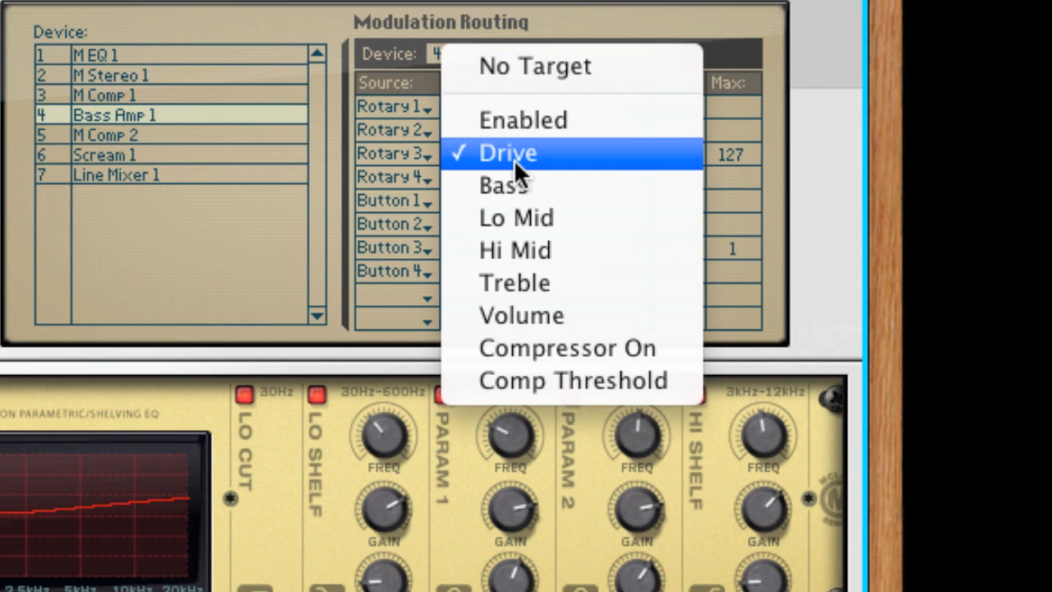
{"action": "left_click", "coordinate": [697, 157]}
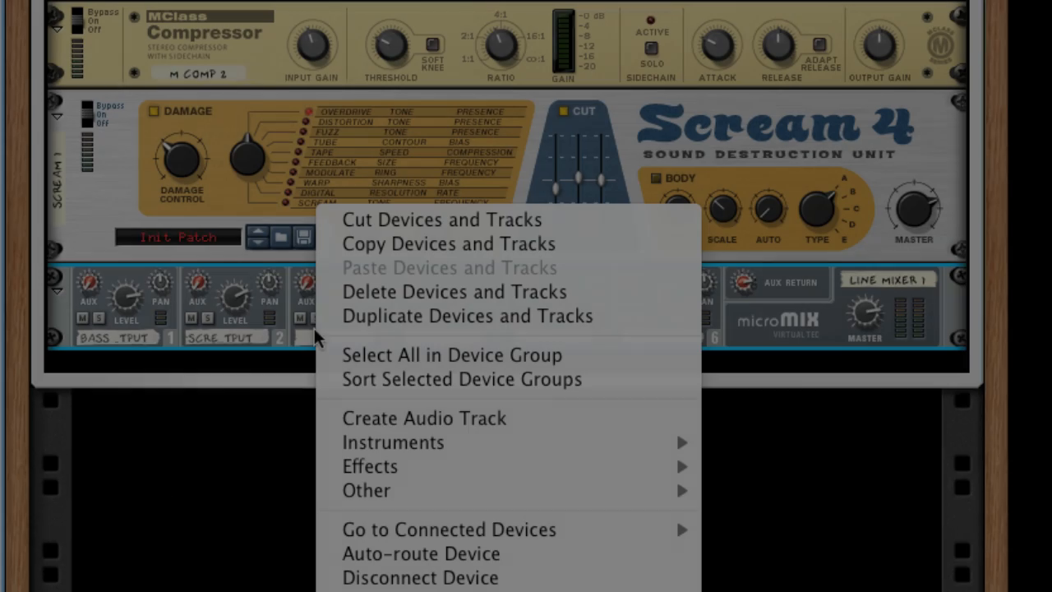
Add a Pulveriser Demolition after the line mixer and route the mixer's master output through it
{"action": "mouse_move", "coordinate": [369, 466]}
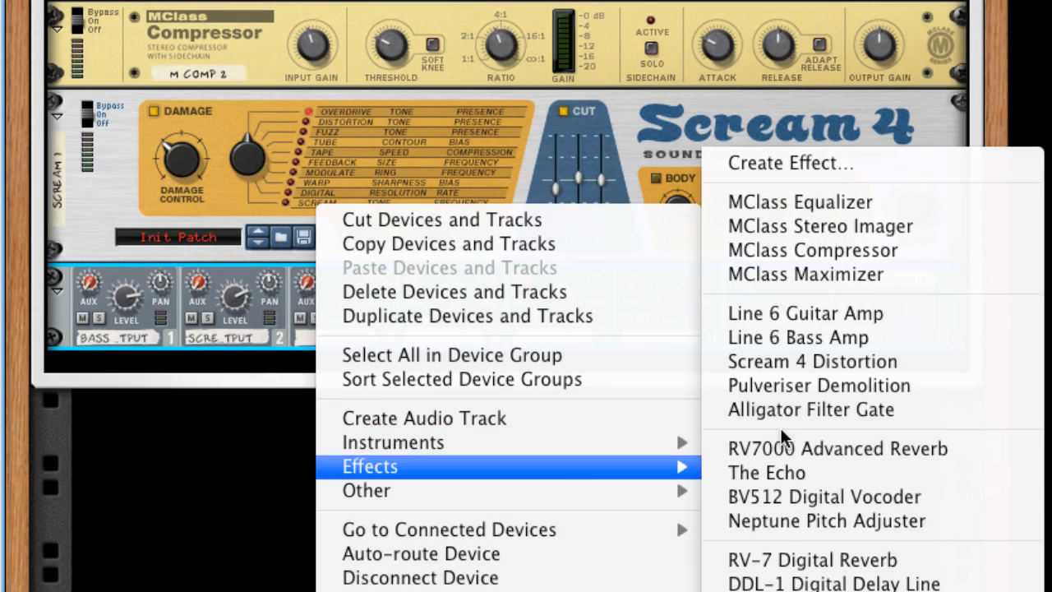
{"action": "left_click", "coordinate": [855, 387]}
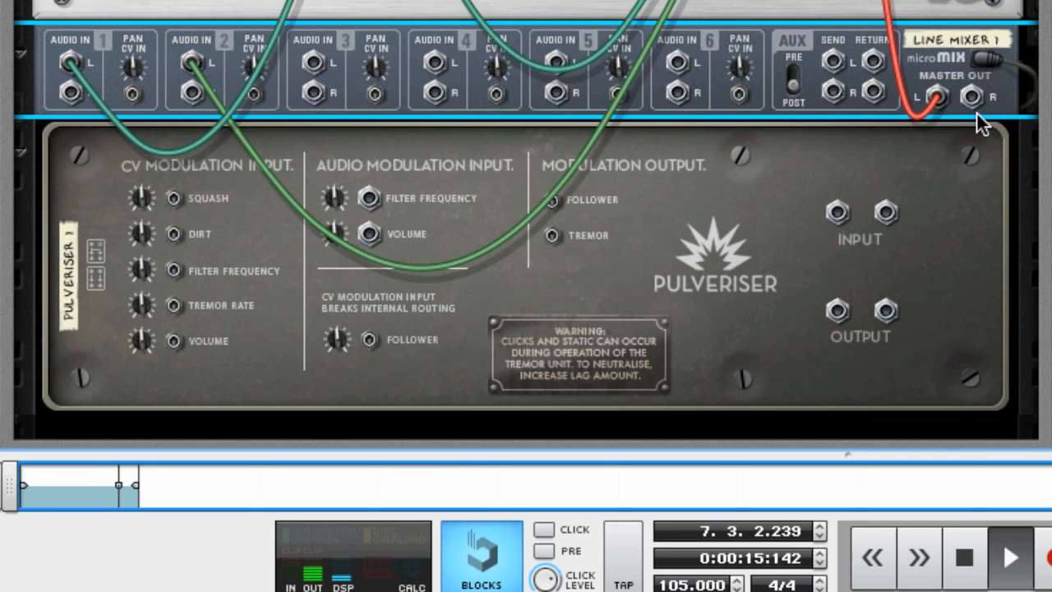
{"action": "mouse_move", "coordinate": [938, 96]}
{"action": "left_mouse_down"}
{"action": "mouse_move", "coordinate": [873, 274]}
{"action": "mouse_move", "coordinate": [837, 311]}
{"action": "mouse_move", "coordinate": [904, 140]}
{"action": "mouse_move", "coordinate": [942, 99]}
{"action": "left_mouse_up"}
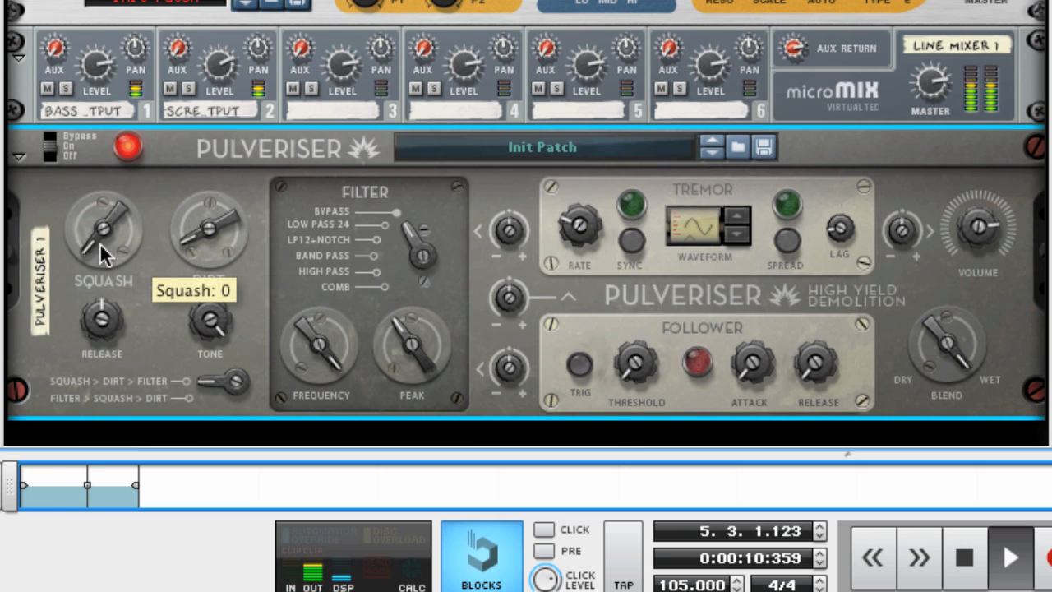
Set the Pulveriser's Squash to 10, restart playback from the beginning and set Dirt to 16
{"action": "left_click_drag", "start_coordinate": [100, 243], "coordinate": [99, 236]}
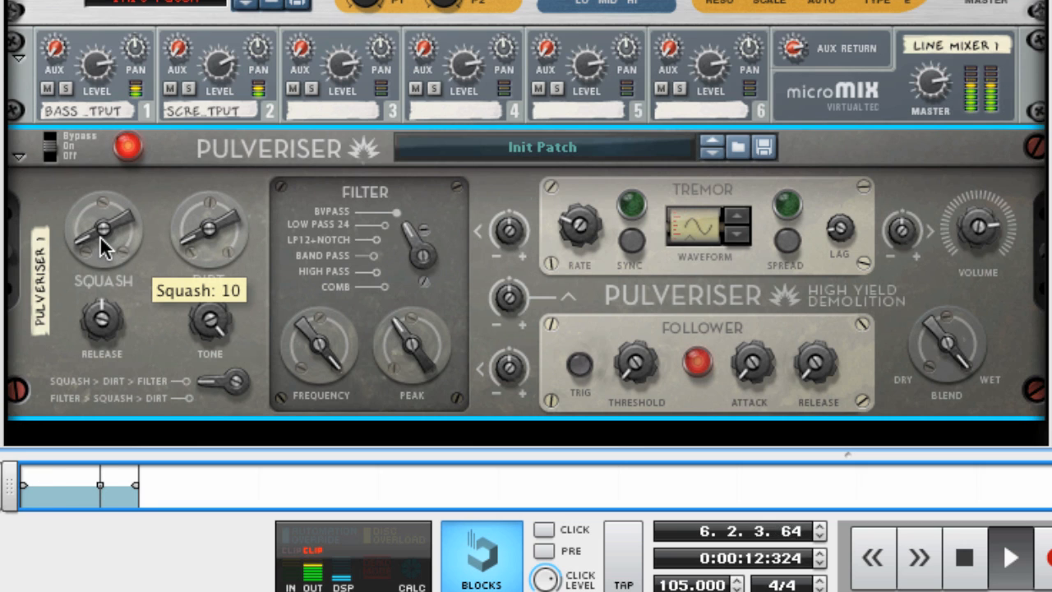
{"action": "key", "text": "shift+Return"}
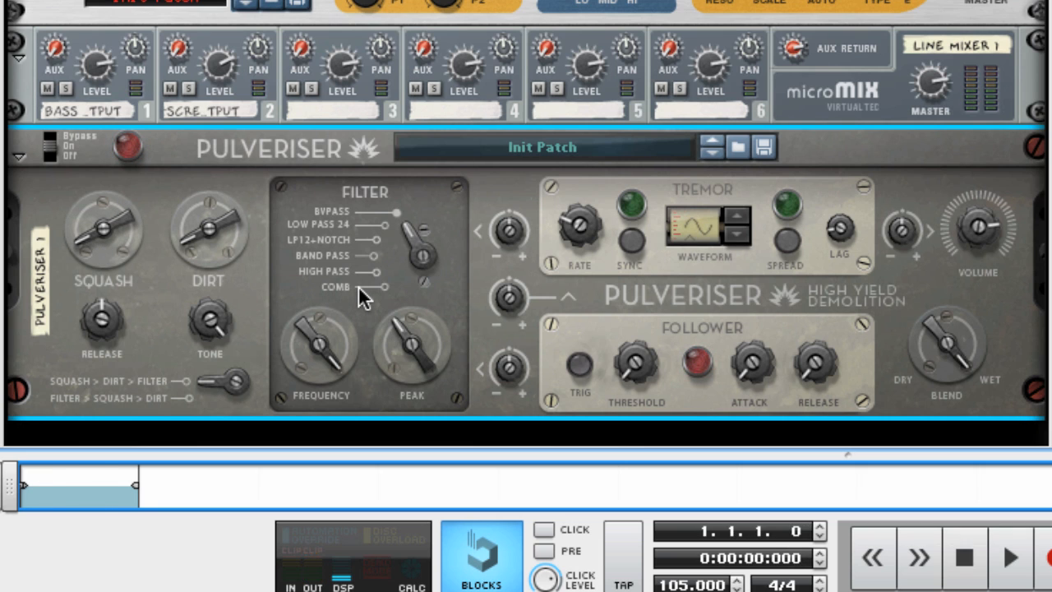
{"action": "key", "text": "space"}
{"action": "mouse_move", "coordinate": [212, 242]}
{"action": "mouse_move", "coordinate": [211, 242]}
{"action": "left_mouse_down"}
{"action": "mouse_move", "coordinate": [212, 252]}
{"action": "mouse_move", "coordinate": [211, 236]}
{"action": "left_mouse_up"}
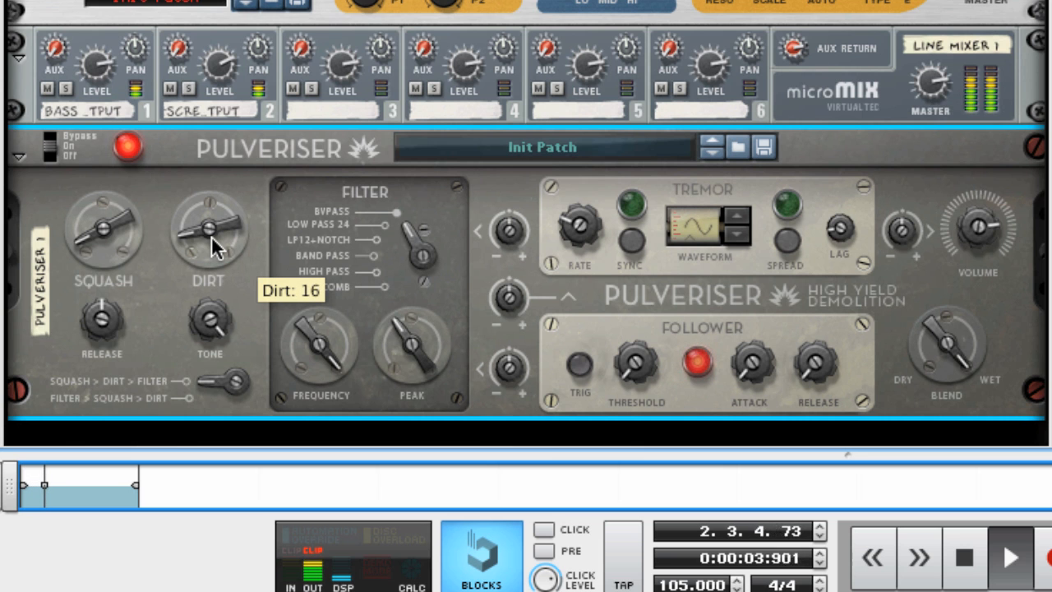
Toggle the bypass of Audio Track 1's insert FX during playback to compare the processed and dry bass
{"action": "scroll", "coordinate": [127, 153], "scroll_direction": "up", "scroll_amount": 12}
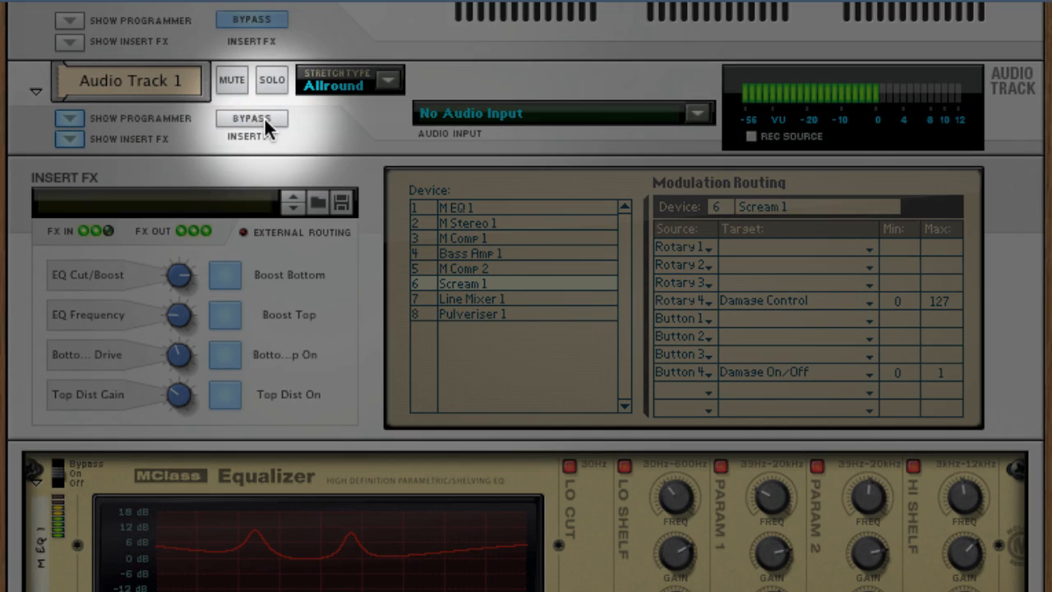
{"action": "left_click", "coordinate": [264, 117]}
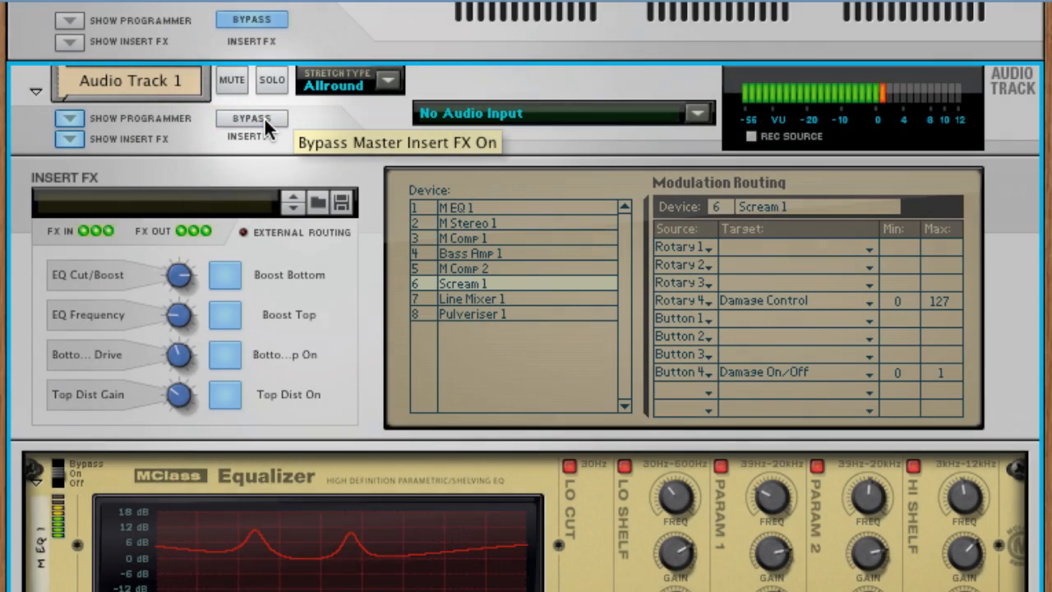
{"action": "left_click", "coordinate": [264, 117]}
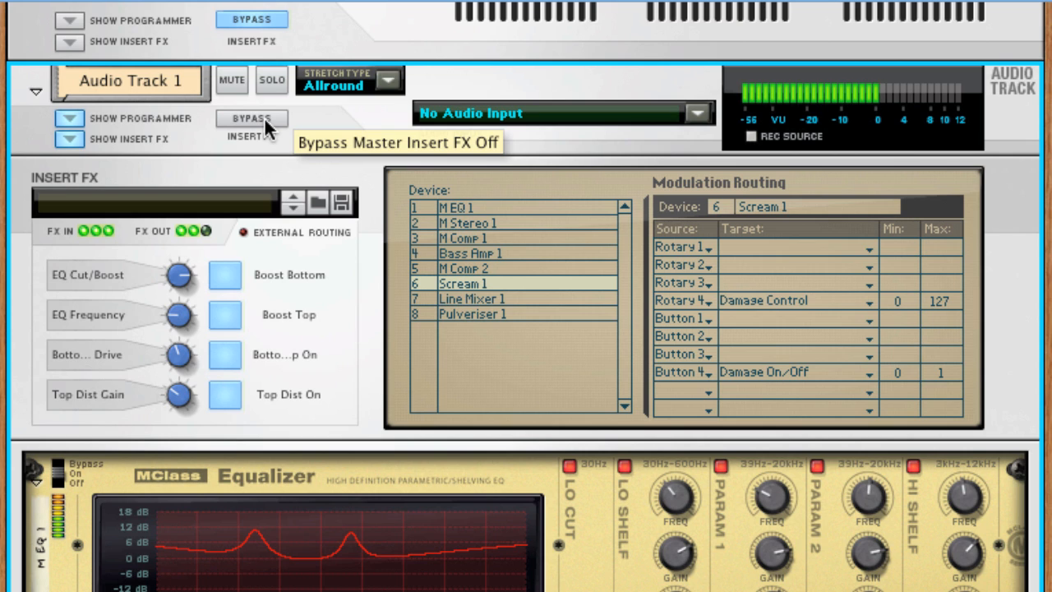
{"action": "left_click", "coordinate": [264, 116]}
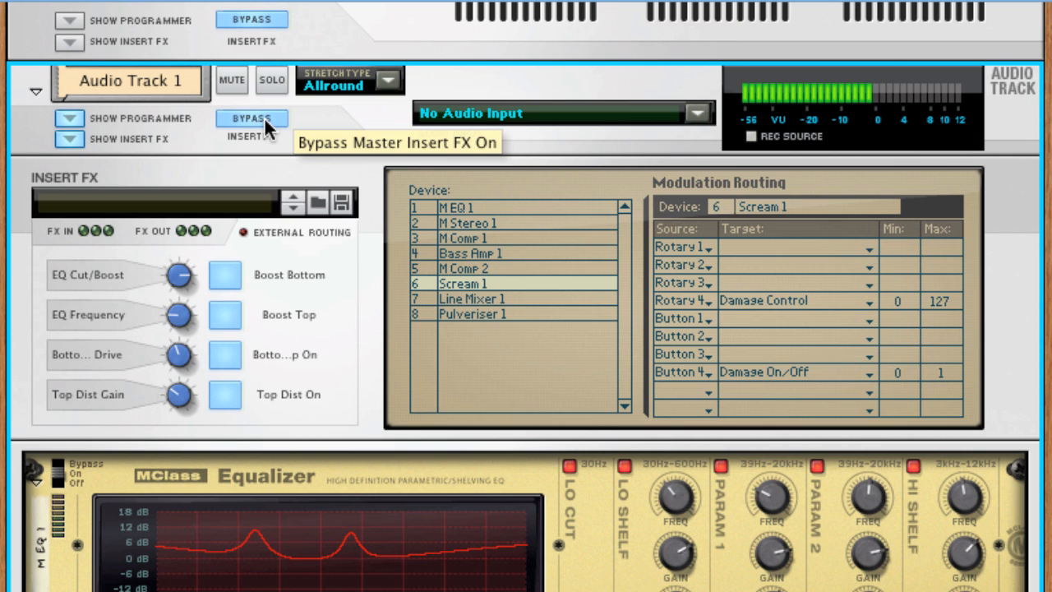
{"action": "left_click", "coordinate": [264, 116]}
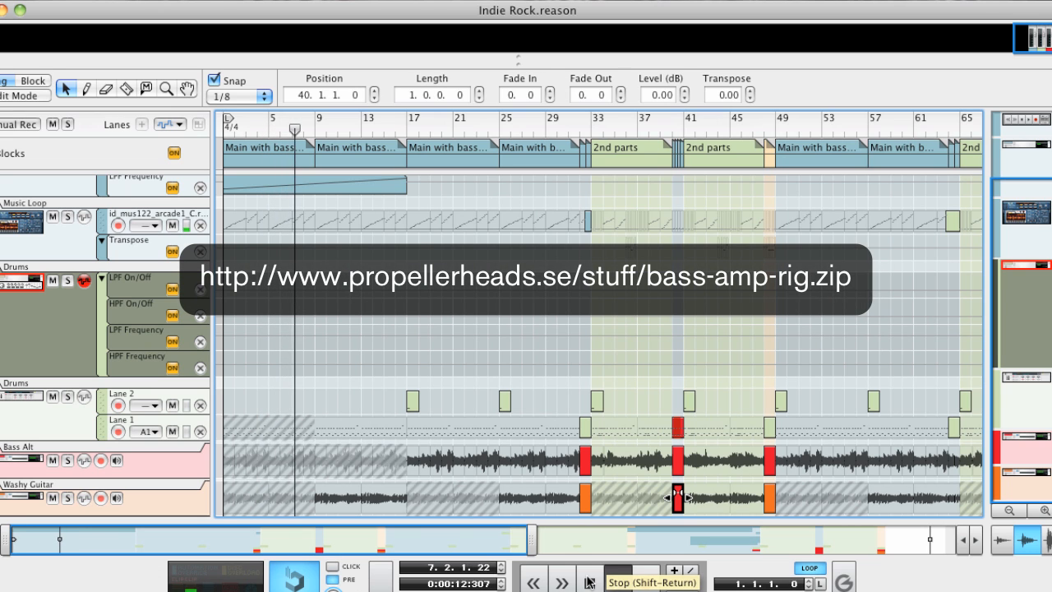
Look over the Indie Rock song's arrangement, mixer channels and rack devices while it plays
{"action": "scroll", "coordinate": [484, 379], "scroll_direction": "down", "scroll_amount": 1}
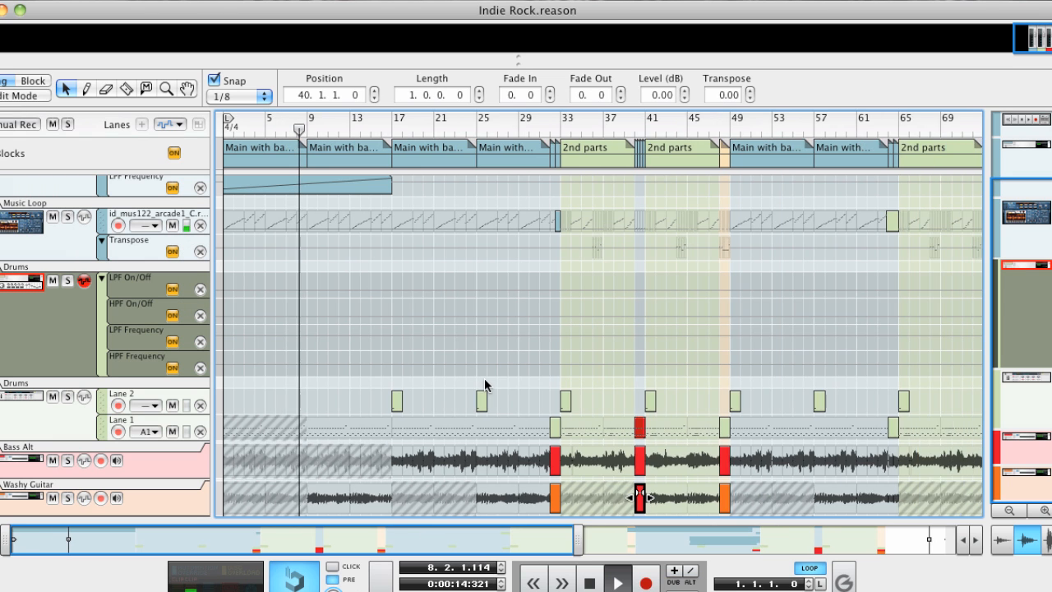
{"action": "scroll", "coordinate": [484, 378], "scroll_direction": "down", "scroll_amount": 3}
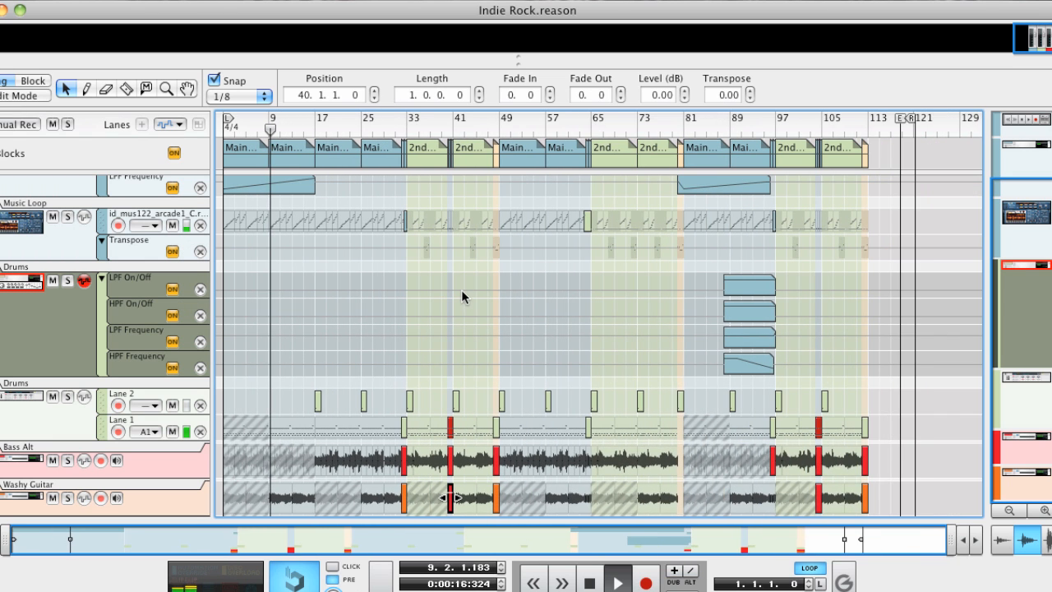
{"action": "scroll", "coordinate": [462, 291], "scroll_direction": "up", "scroll_amount": 1}
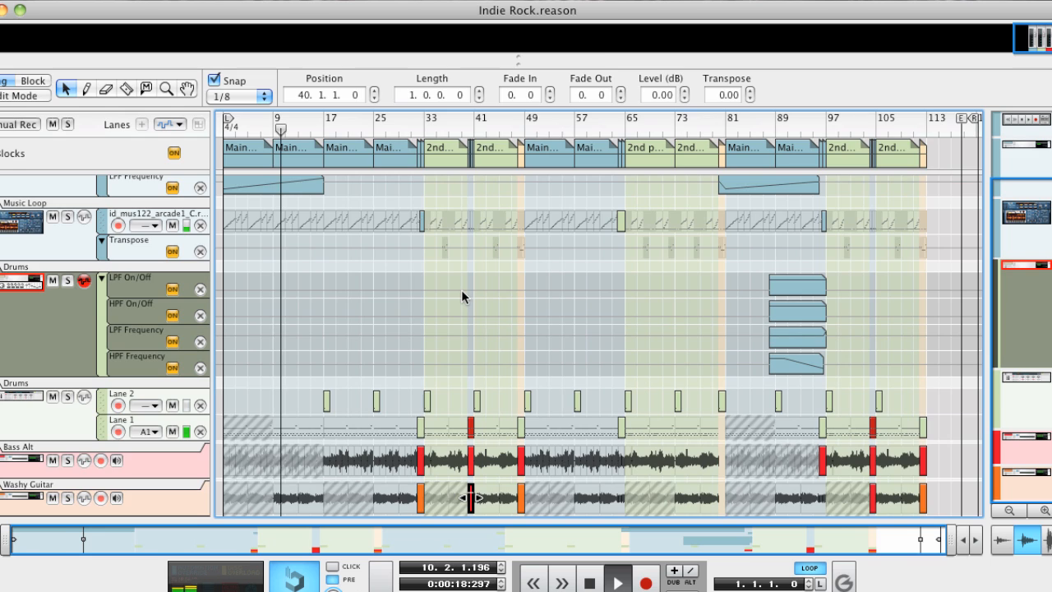
{"action": "key", "text": "F5"}
{"action": "scroll", "coordinate": [811, 231], "scroll_direction": "down", "scroll_amount": 5}
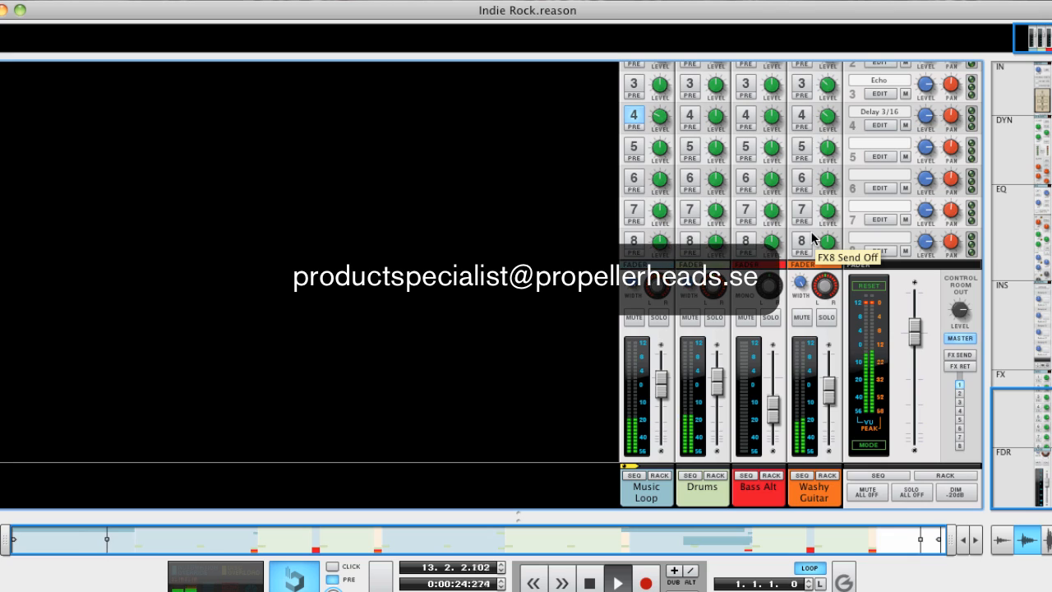
{"action": "scroll", "coordinate": [810, 238], "scroll_direction": "up", "scroll_amount": 5}
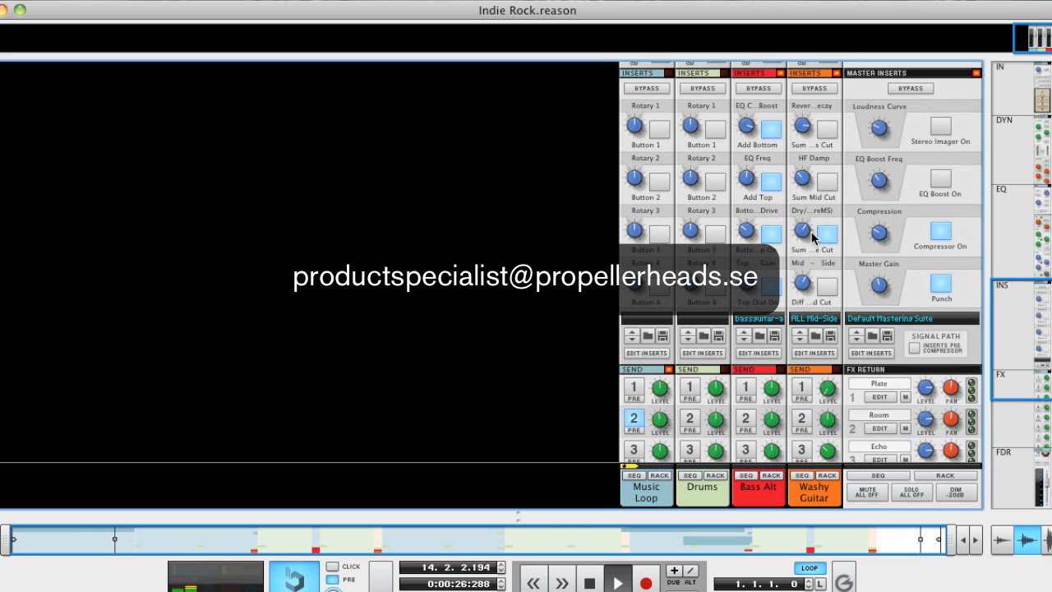
{"action": "scroll", "coordinate": [811, 238], "scroll_direction": "up", "scroll_amount": 5}
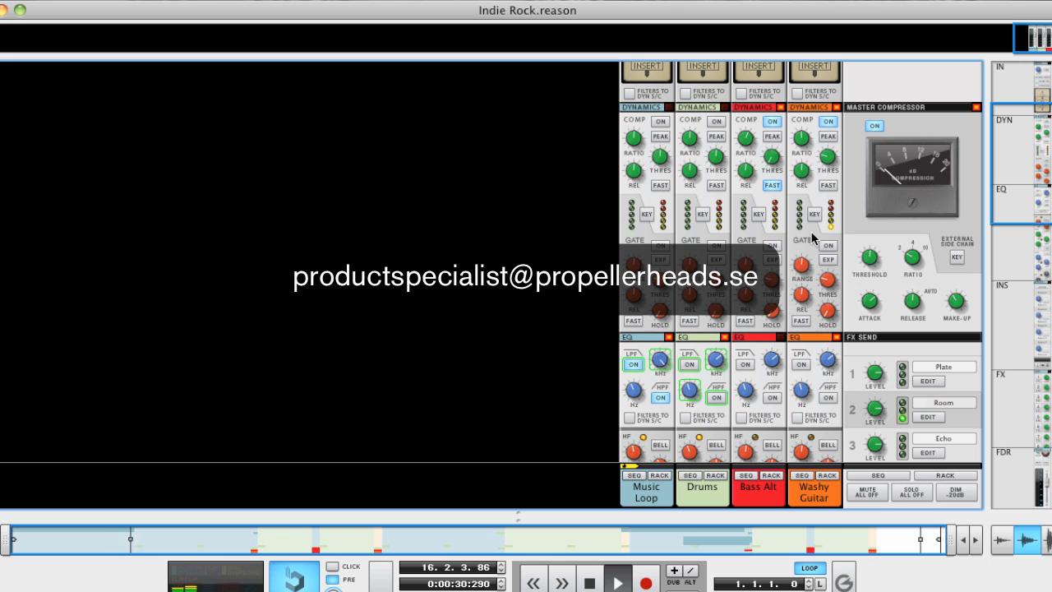
{"action": "scroll", "coordinate": [811, 237], "scroll_direction": "down", "scroll_amount": 5}
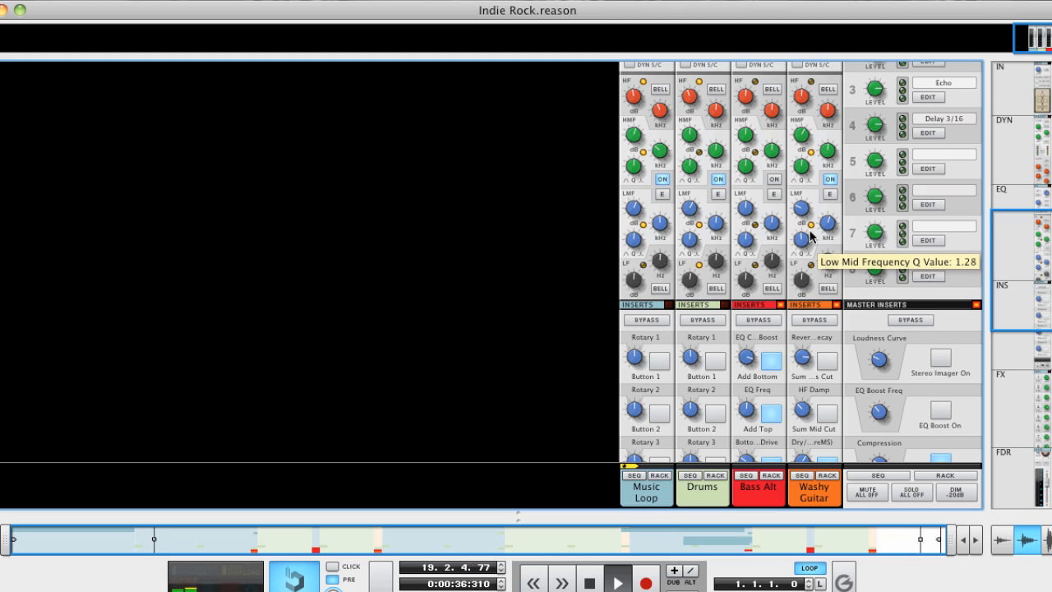
{"action": "key", "text": "F6"}
{"action": "scroll", "coordinate": [810, 237], "scroll_direction": "down", "scroll_amount": 2}
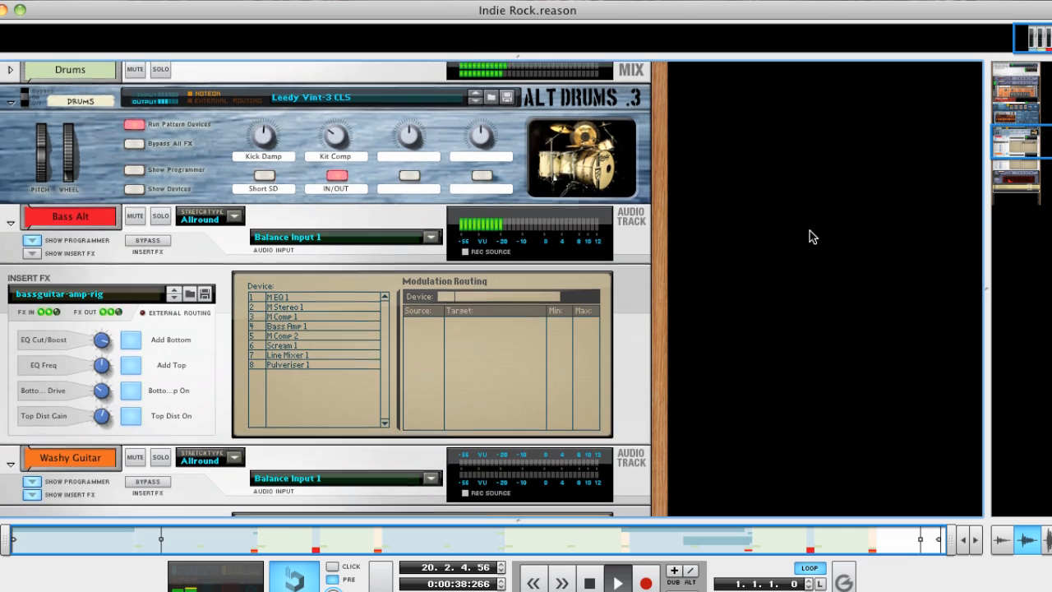
{"action": "scroll", "coordinate": [810, 237], "scroll_direction": "up", "scroll_amount": 10}
{"action": "scroll", "coordinate": [810, 237], "scroll_direction": "up", "scroll_amount": 2}
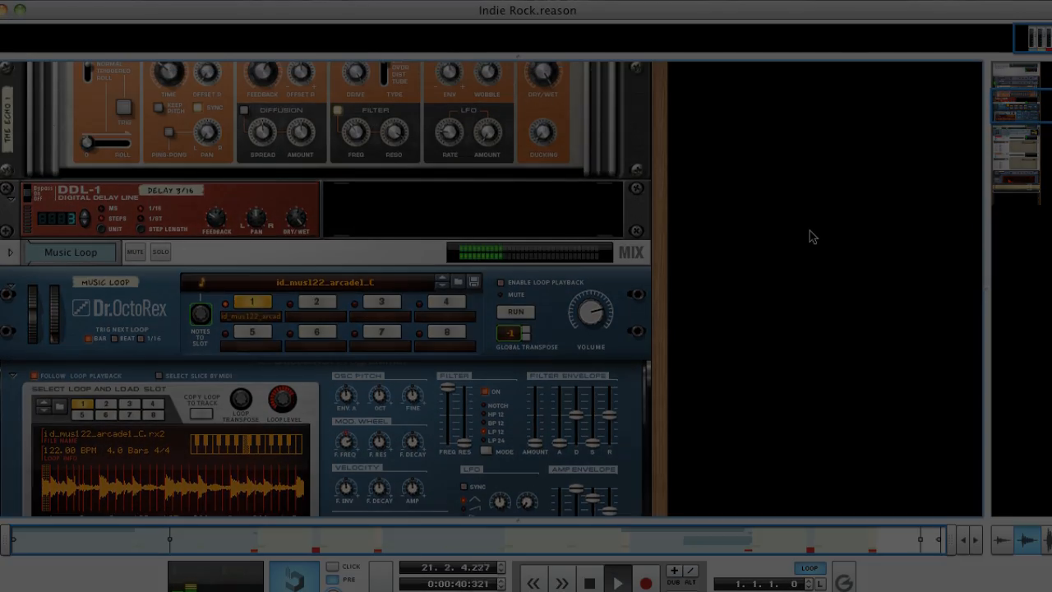